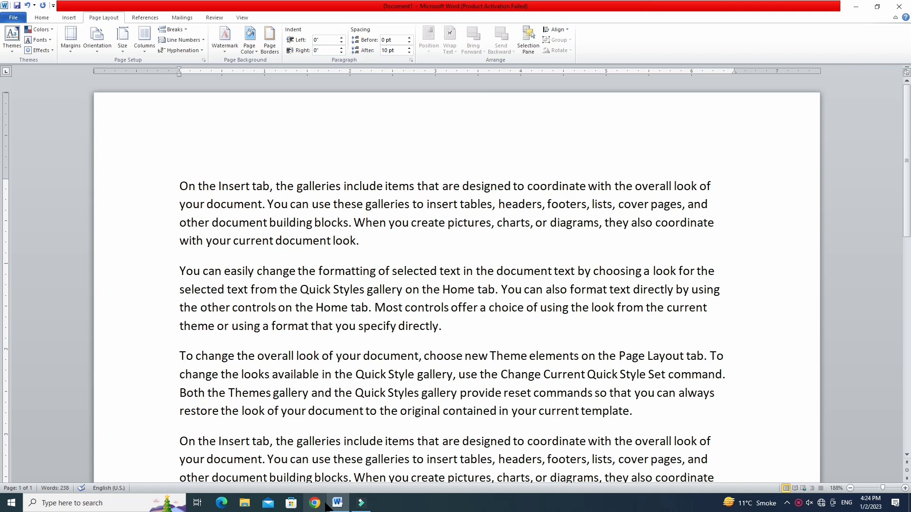
Open the custom margin settings and set the top margin to 1.5"
{"action": "left_click", "coordinate": [73, 49]}
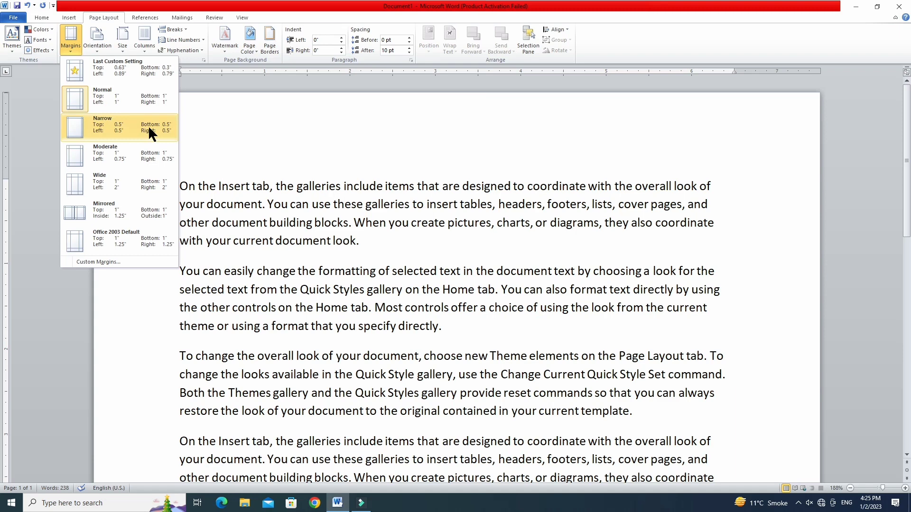
{"action": "left_click", "coordinate": [118, 260]}
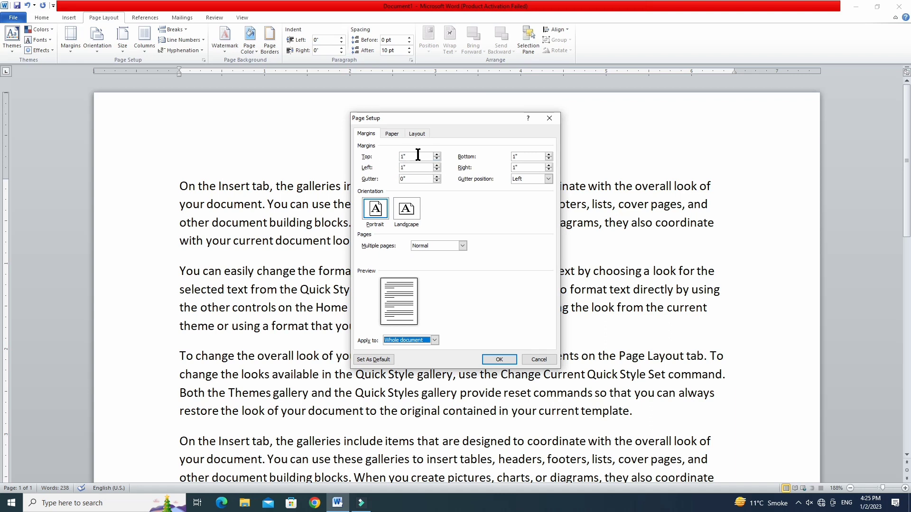
{"action": "double_click", "coordinate": [401, 157]}
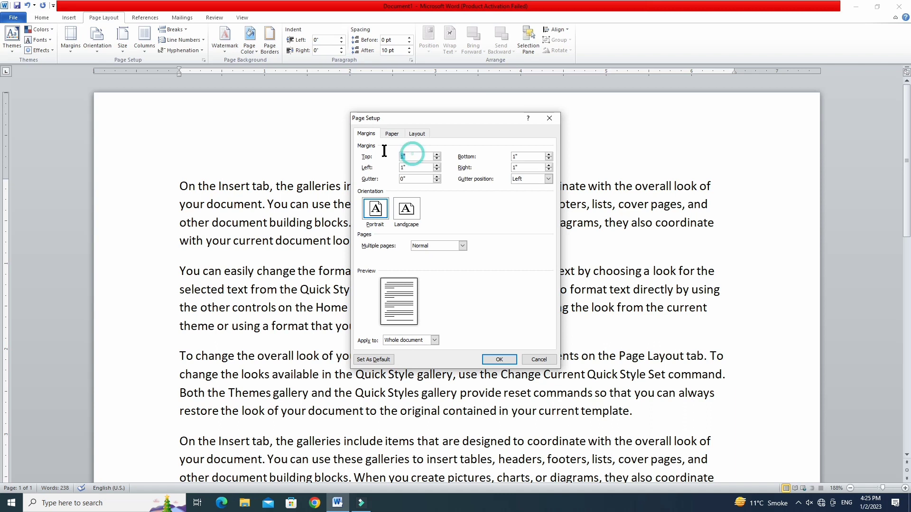
{"action": "double_click", "coordinate": [522, 157]}
{"action": "double_click", "coordinate": [411, 166]}
{"action": "double_click", "coordinate": [525, 167]}
{"action": "left_click", "coordinate": [437, 154]}
{"action": "left_click", "coordinate": [437, 154]}
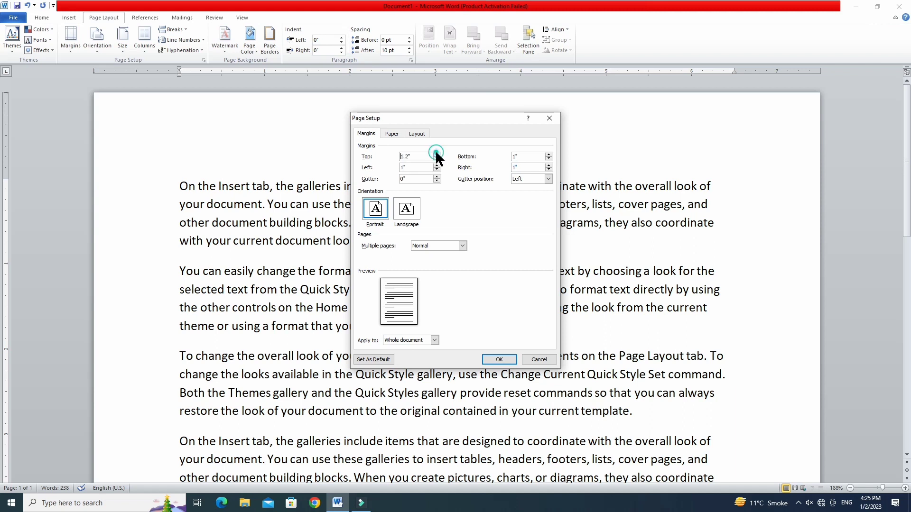
{"action": "left_click", "coordinate": [437, 154]}
{"action": "left_click", "coordinate": [437, 154]}
{"action": "left_click", "coordinate": [436, 154]}
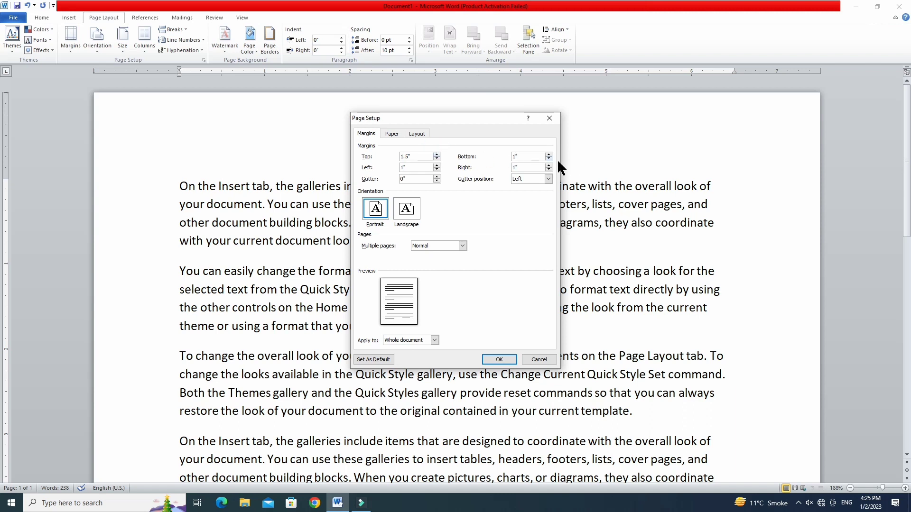
Set both the left and right page margins to 1.2"
{"action": "left_click", "coordinate": [436, 165]}
{"action": "left_click", "coordinate": [436, 165]}
{"action": "left_click", "coordinate": [548, 165]}
{"action": "left_click", "coordinate": [548, 165]}
{"action": "left_click", "coordinate": [548, 166]}
{"action": "left_click", "coordinate": [549, 170]}
Set the page gutter to 0.4"
{"action": "left_click", "coordinate": [403, 179]}
{"action": "left_click", "coordinate": [436, 177]}
{"action": "left_click", "coordinate": [436, 176]}
{"action": "left_click", "coordinate": [436, 177]}
{"action": "left_click", "coordinate": [437, 176]}
{"action": "left_click_drag", "start_coordinate": [414, 168], "coordinate": [396, 172]}
{"action": "left_click_drag", "start_coordinate": [414, 182], "coordinate": [397, 180]}
Try the Top gutter position, return it to Left, and apply the page setup to the whole document
{"action": "left_click", "coordinate": [548, 178]}
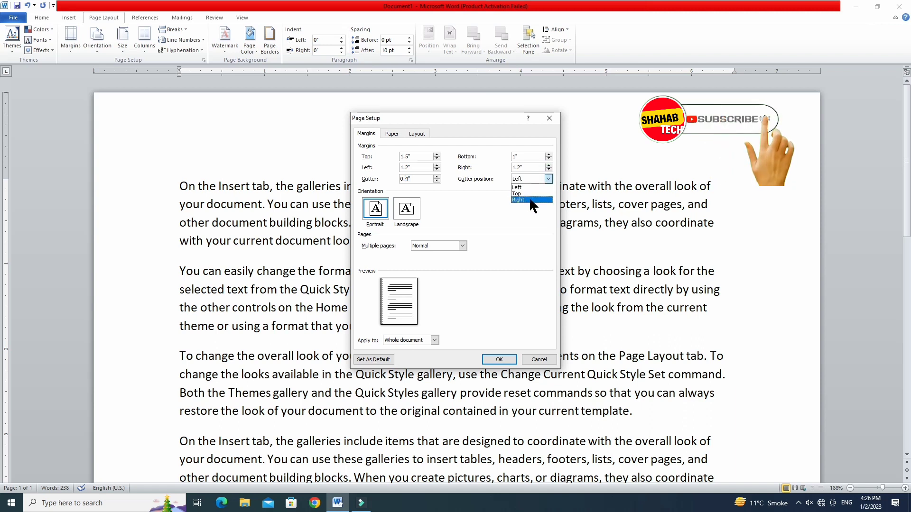
{"action": "left_click", "coordinate": [531, 194]}
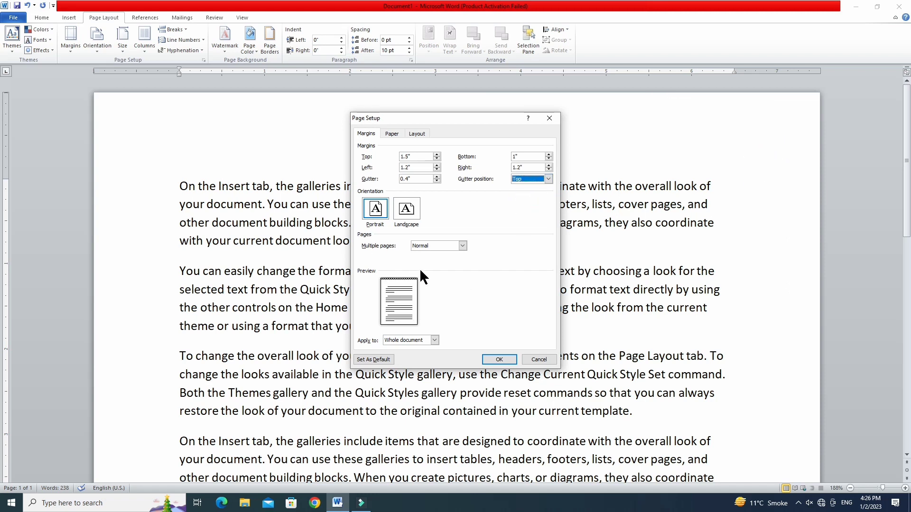
{"action": "left_click", "coordinate": [547, 178]}
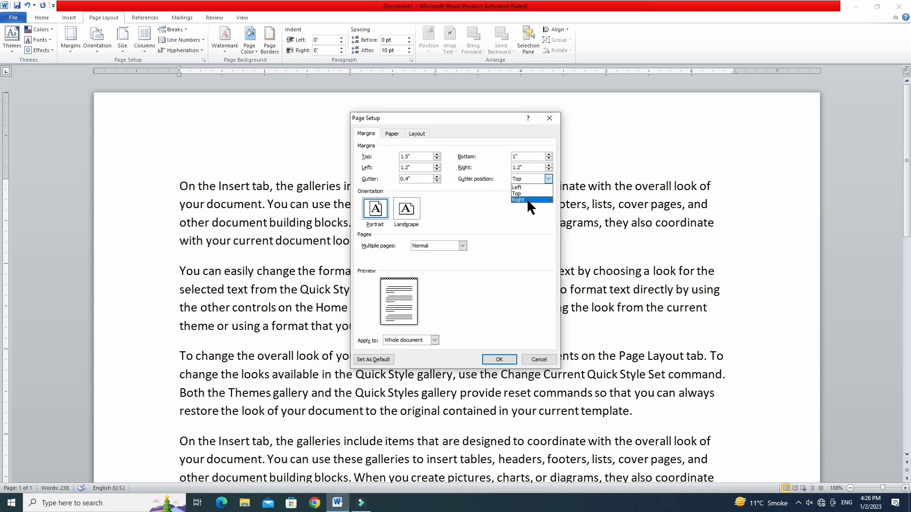
{"action": "left_click", "coordinate": [537, 180]}
{"action": "left_click", "coordinate": [537, 179]}
{"action": "left_click", "coordinate": [527, 187]}
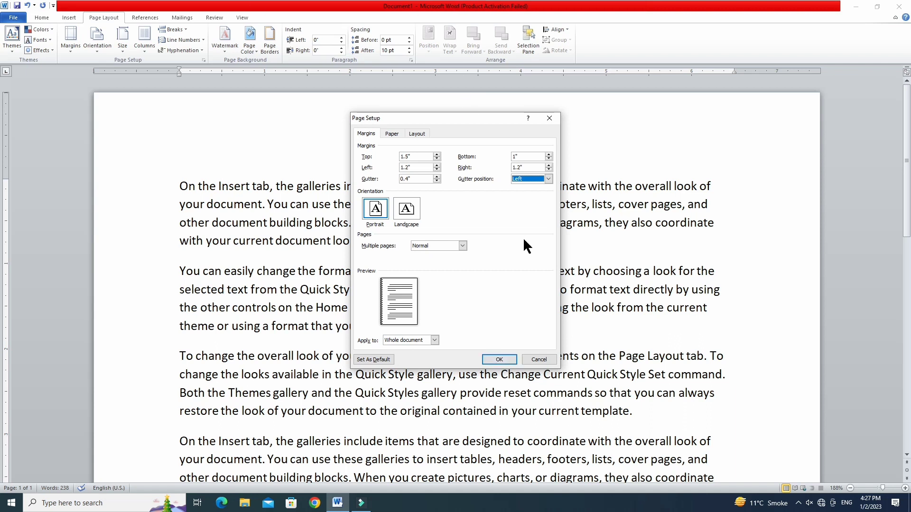
{"action": "left_click", "coordinate": [498, 359]}
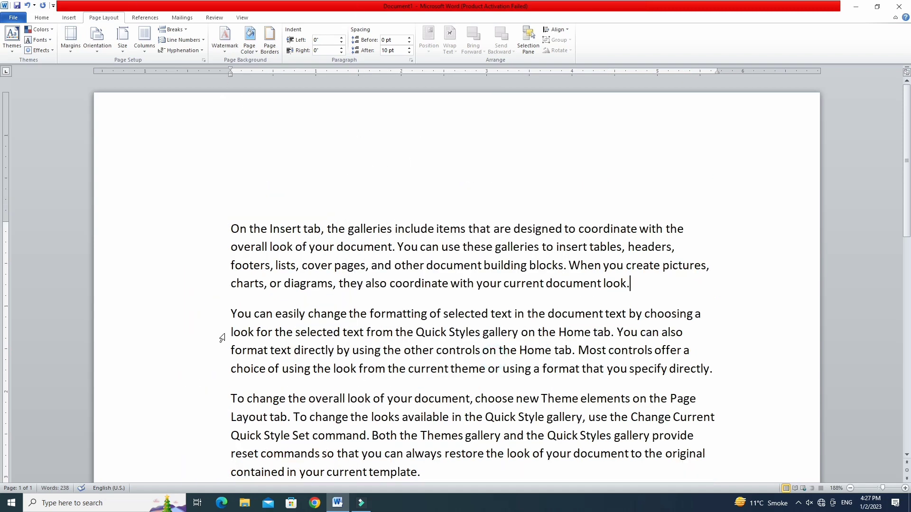
Try the landscape page orientation and return the page to portrait
{"action": "left_click", "coordinate": [100, 53]}
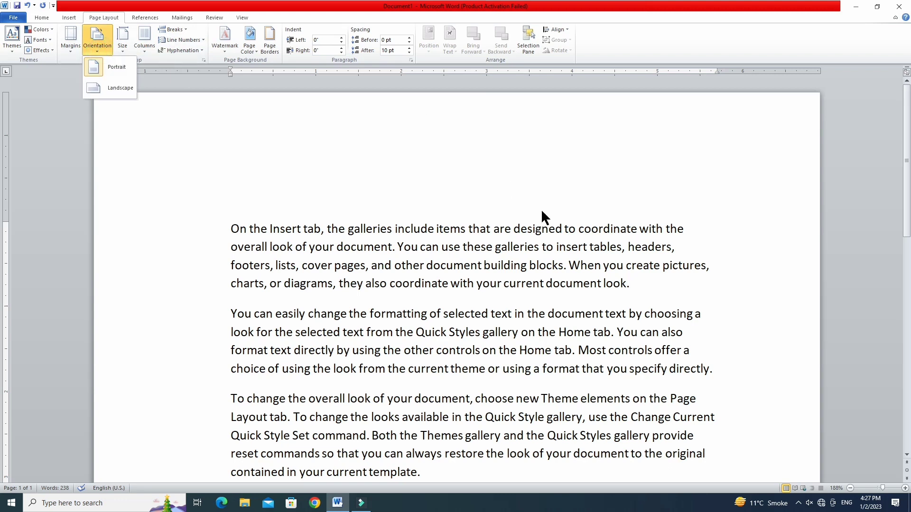
{"action": "left_click", "coordinate": [458, 233]}
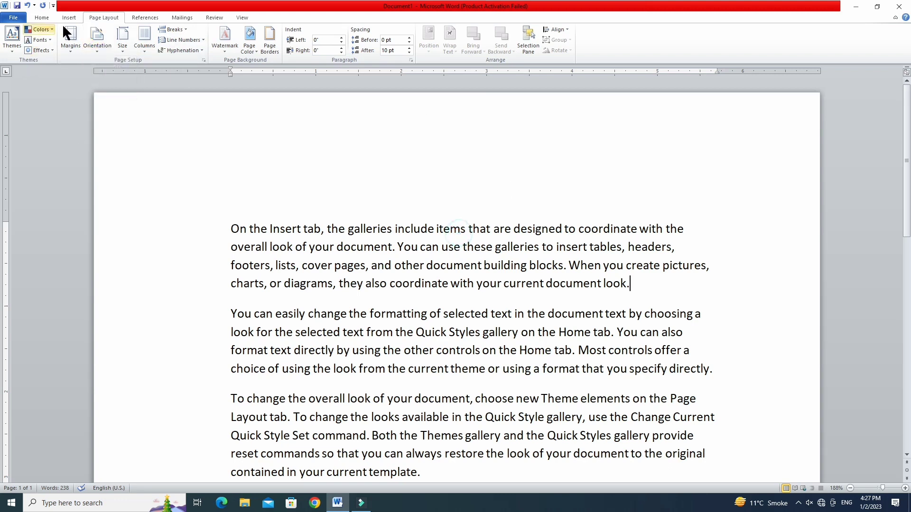
{"action": "left_click", "coordinate": [96, 47]}
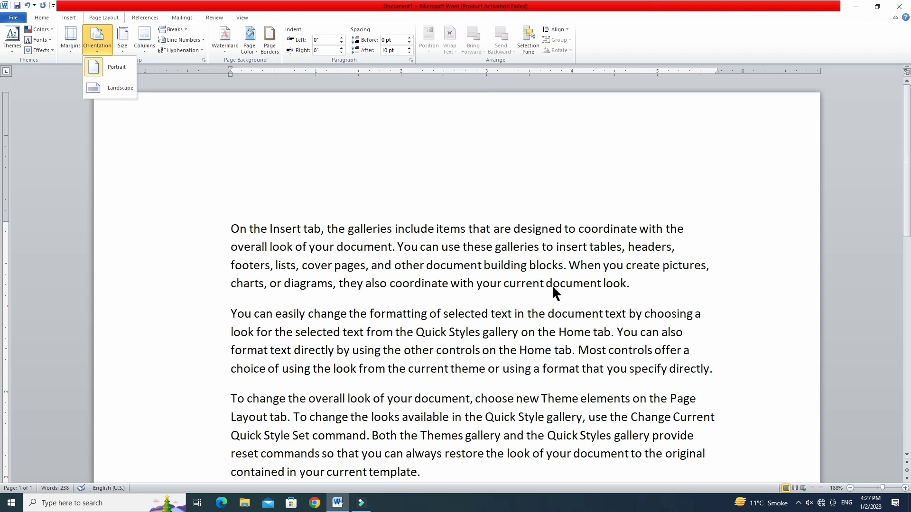
{"action": "left_click", "coordinate": [101, 90]}
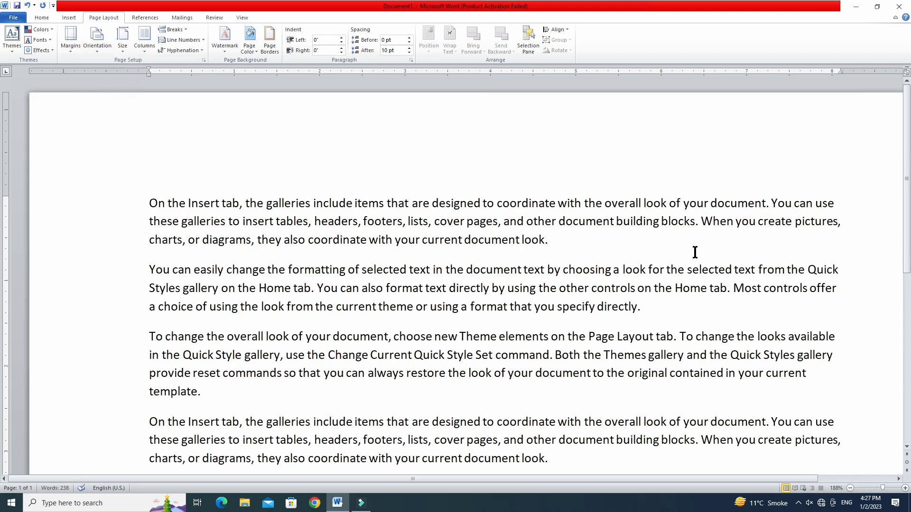
{"action": "left_click", "coordinate": [97, 48]}
{"action": "left_click", "coordinate": [118, 67]}
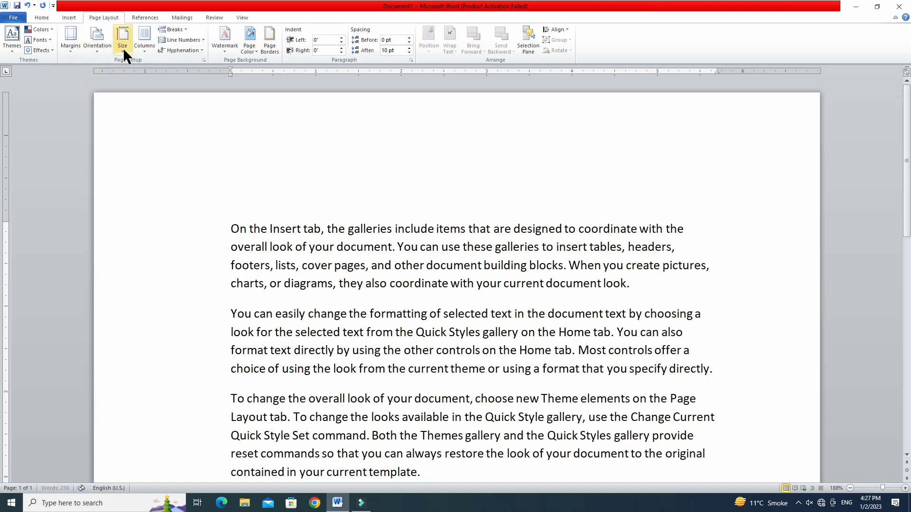
Change the paper size to A4 (8.27" x 11.69")
{"action": "left_click", "coordinate": [123, 47]}
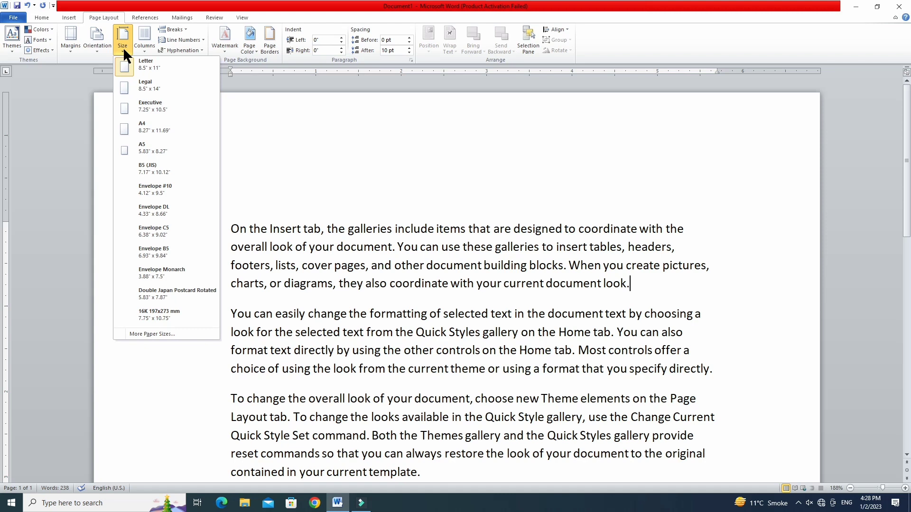
{"action": "left_click", "coordinate": [175, 130]}
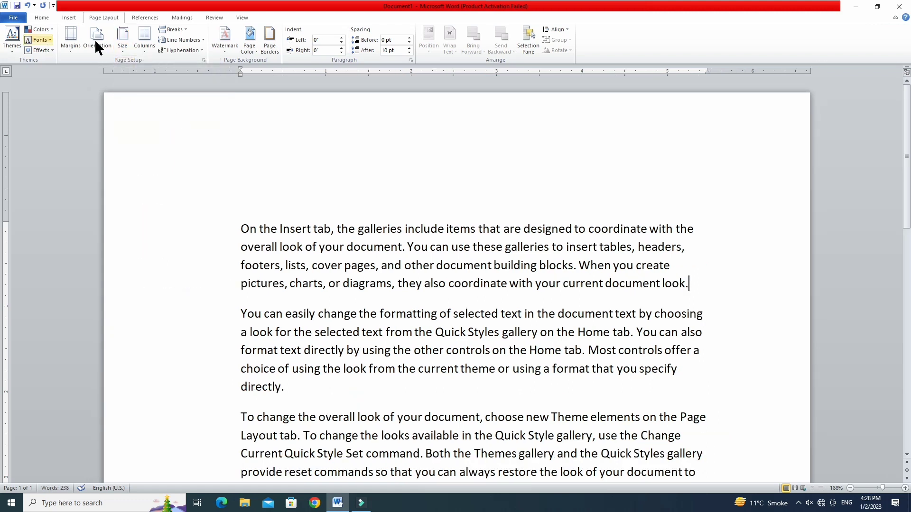
{"action": "left_click", "coordinate": [122, 53]}
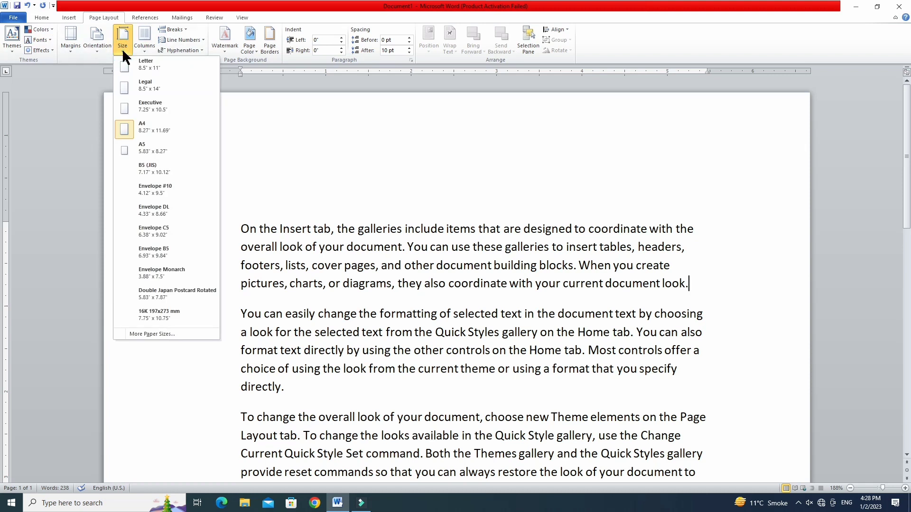
{"action": "left_click", "coordinate": [575, 260]}
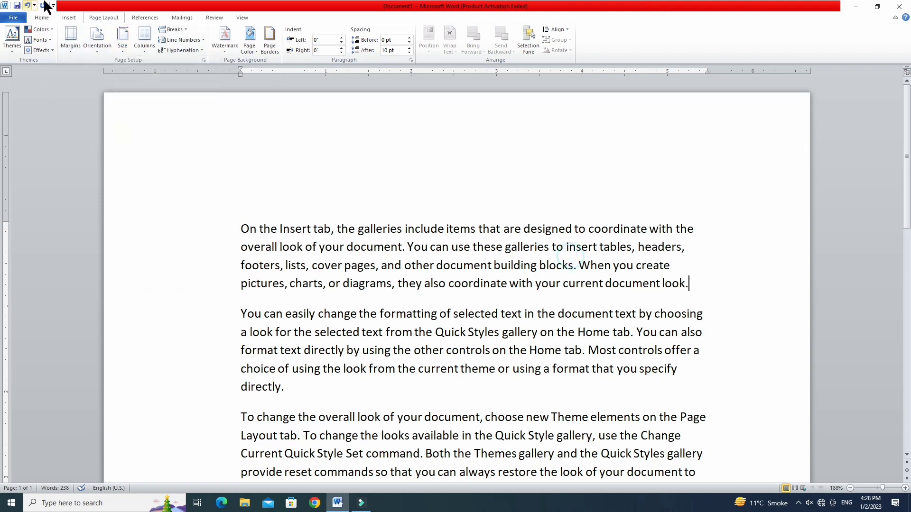
Try a two-column layout for the document text and undo it
{"action": "left_click", "coordinate": [145, 48]}
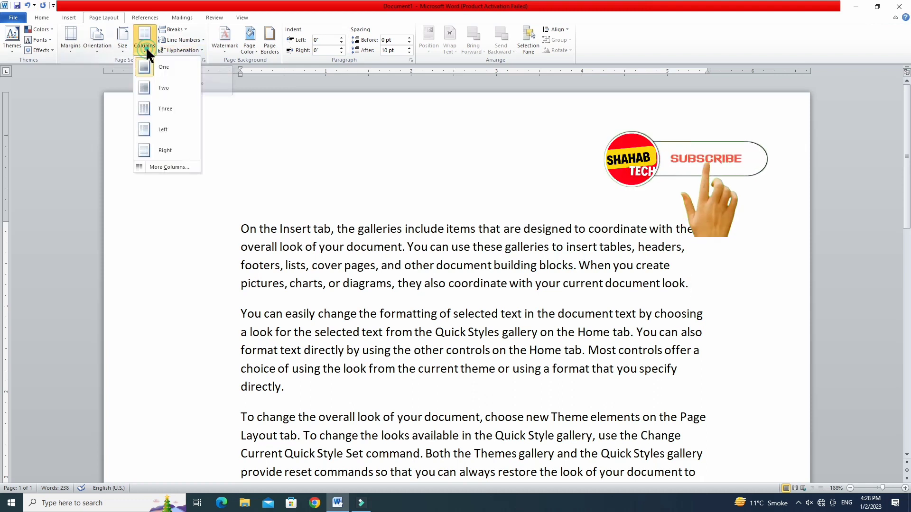
{"action": "left_click", "coordinate": [166, 85]}
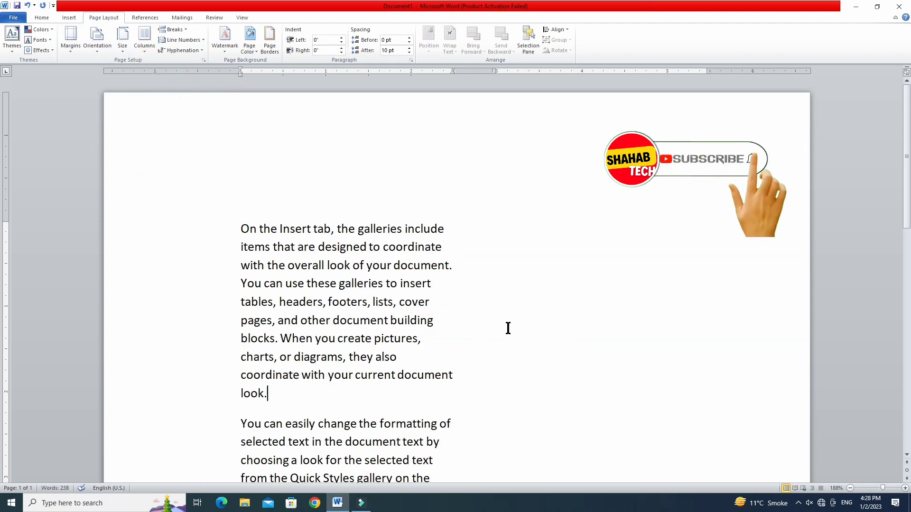
{"action": "left_click_drag", "start_coordinate": [910, 213], "coordinate": [910, 147]}
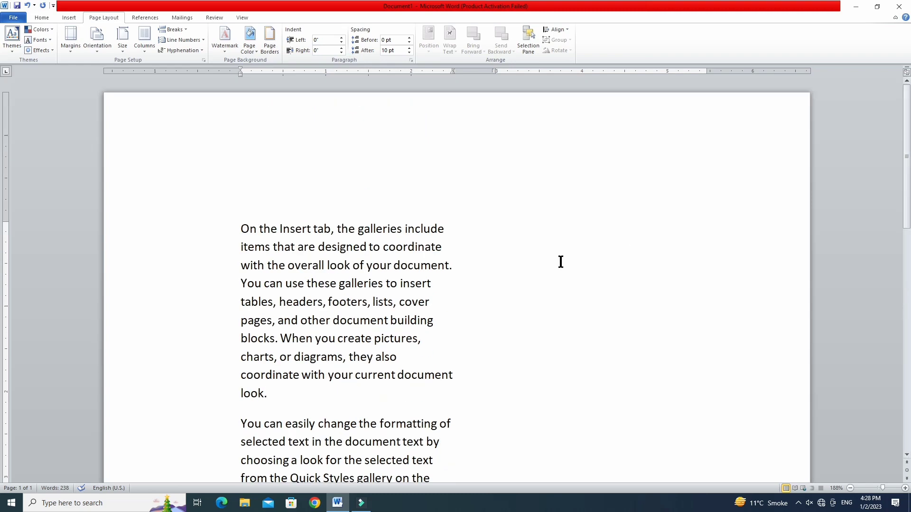
{"action": "key", "text": "ctrl+z"}
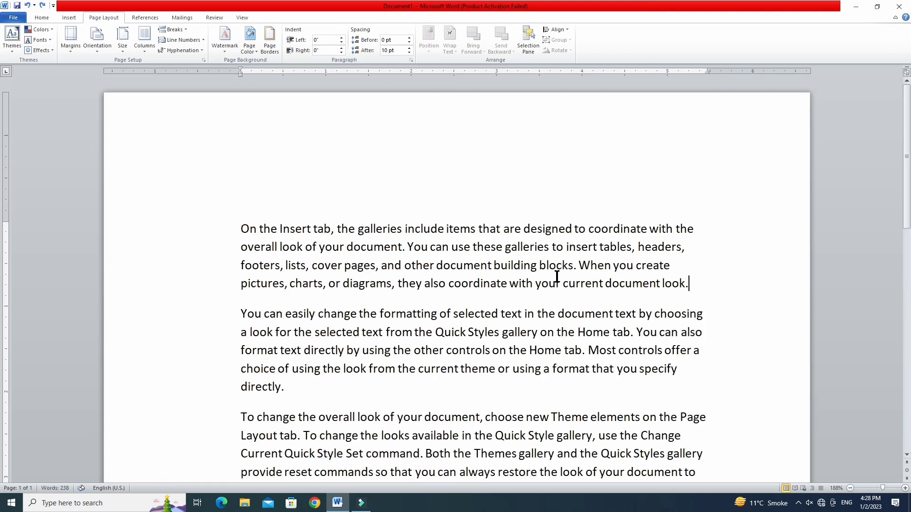
Copy the text from "contained in your current template" through the last paragraph and paste it below the end of the document
{"action": "scroll", "coordinate": [256, 230], "scroll_direction": "down", "scroll_amount": 8}
{"action": "scroll", "coordinate": [361, 241], "scroll_direction": "down", "scroll_amount": 3}
{"action": "scroll", "coordinate": [329, 237], "scroll_direction": "up", "scroll_amount": 5}
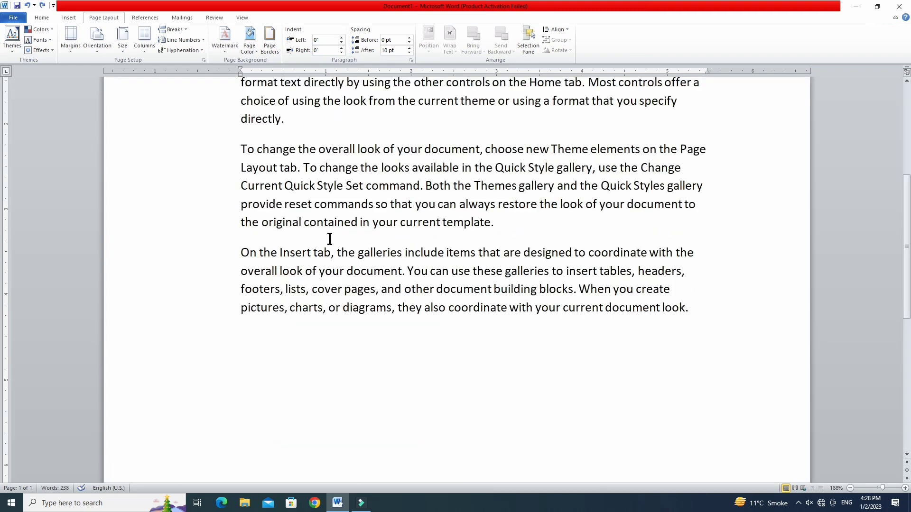
{"action": "left_click", "coordinate": [243, 148]}
{"action": "left_click_drag", "start_coordinate": [310, 222], "coordinate": [686, 309]}
{"action": "key", "text": "ctrl+c"}
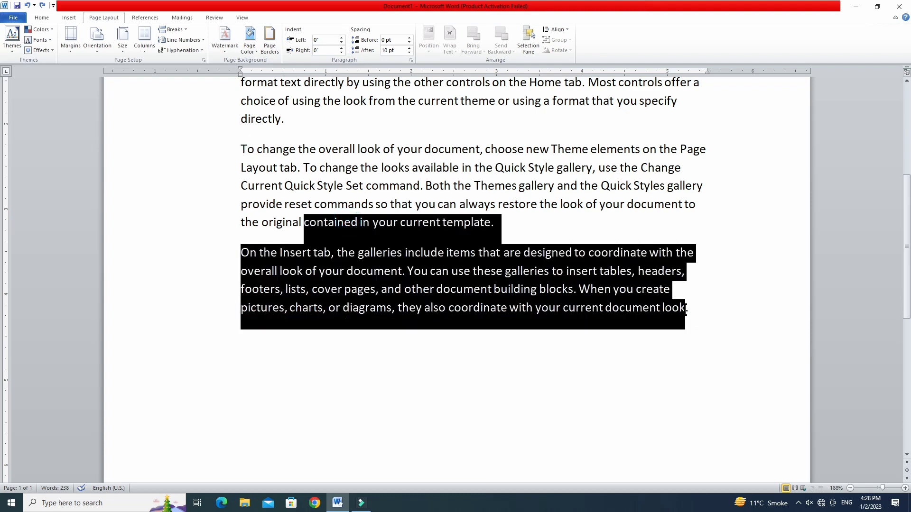
{"action": "left_click", "coordinate": [297, 375]}
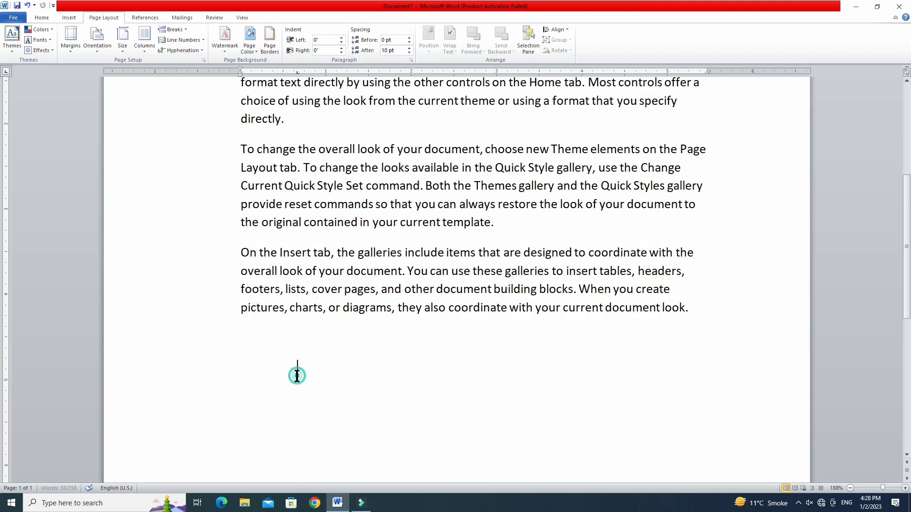
{"action": "key", "text": "ctrl+v"}
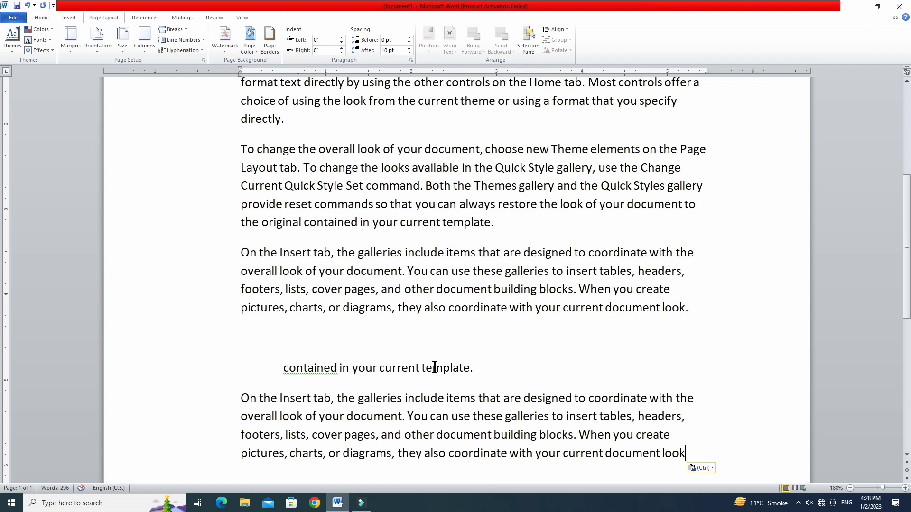
Arrange the extended document text in two columns
{"action": "scroll", "coordinate": [598, 357], "scroll_direction": "down", "scroll_amount": 6}
{"action": "scroll", "coordinate": [599, 358], "scroll_direction": "up", "scroll_amount": 6}
{"action": "left_click", "coordinate": [148, 45]}
{"action": "left_click", "coordinate": [166, 89]}
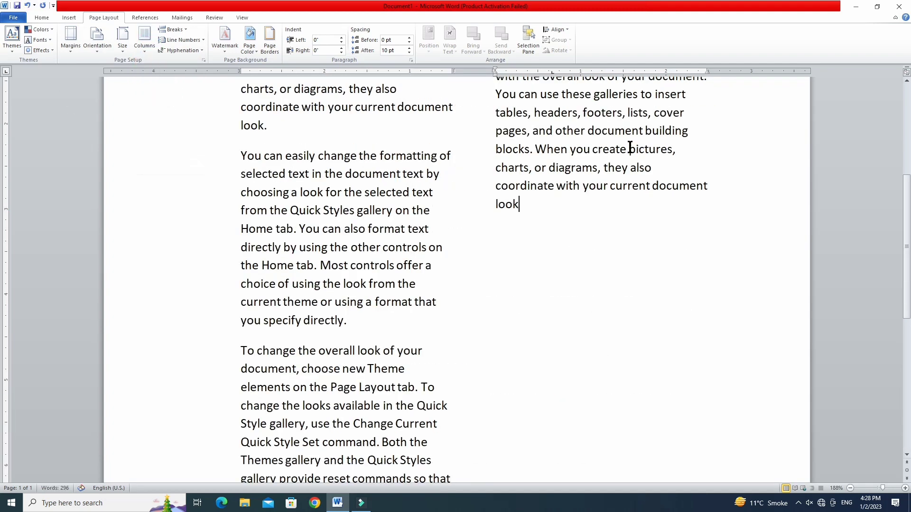
{"action": "scroll", "coordinate": [2, 204], "scroll_direction": "up", "scroll_amount": 5}
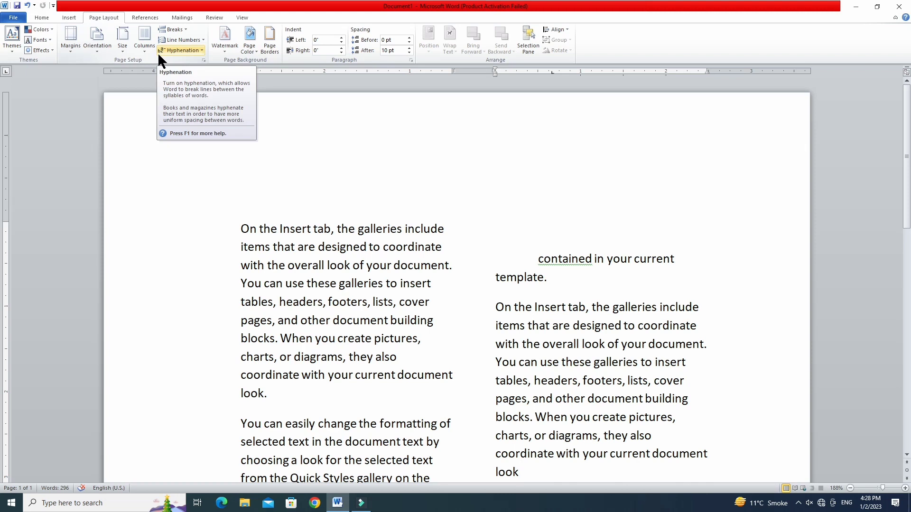
Turn on continuous line numbering and look through the numbered lines
{"action": "left_click", "coordinate": [202, 43]}
{"action": "left_click", "coordinate": [202, 43]}
{"action": "left_click", "coordinate": [202, 42]}
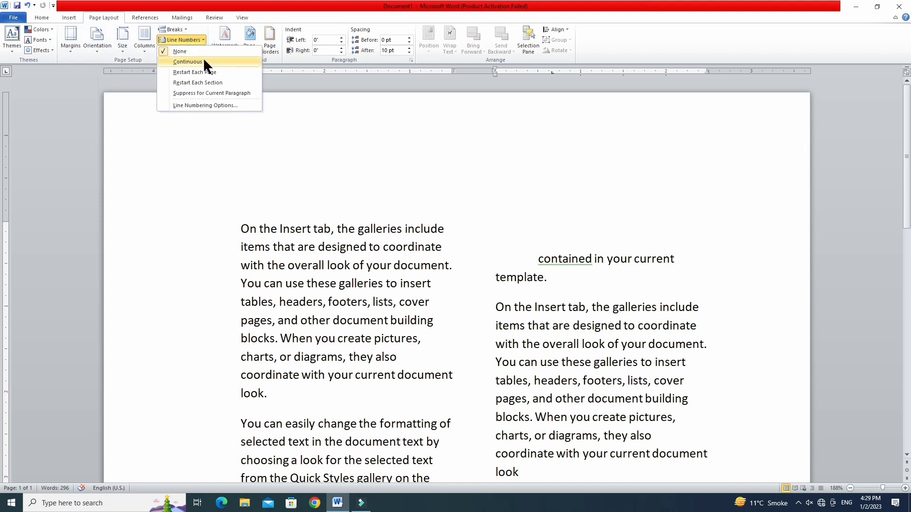
{"action": "left_click", "coordinate": [203, 62]}
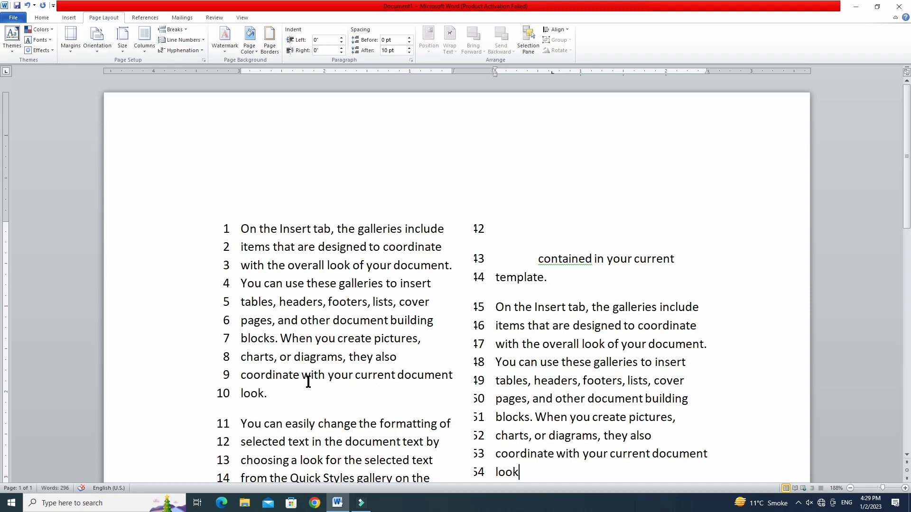
{"action": "scroll", "coordinate": [308, 382], "scroll_direction": "down", "scroll_amount": 6}
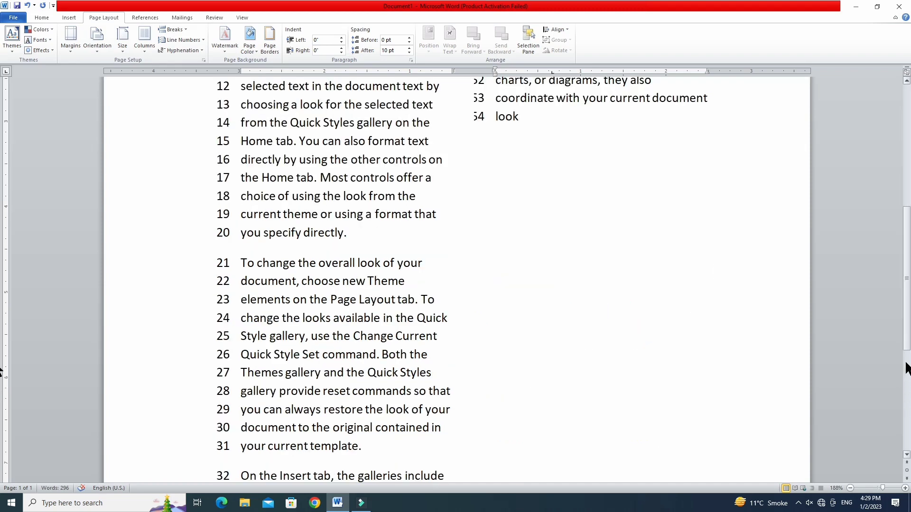
Narrow the two text columns slightly to widen the gap between them
{"action": "scroll", "coordinate": [906, 341], "scroll_direction": "up", "scroll_amount": 5}
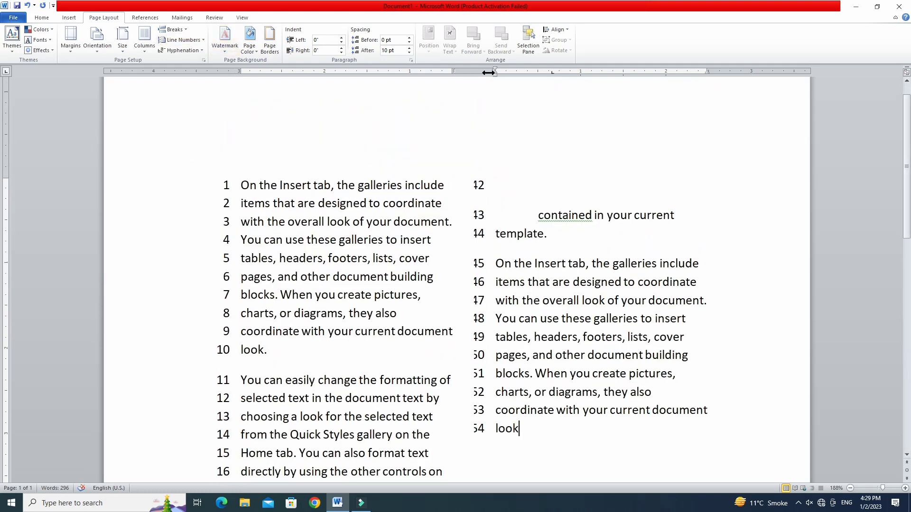
{"action": "left_click_drag", "start_coordinate": [453, 76], "coordinate": [446, 76]}
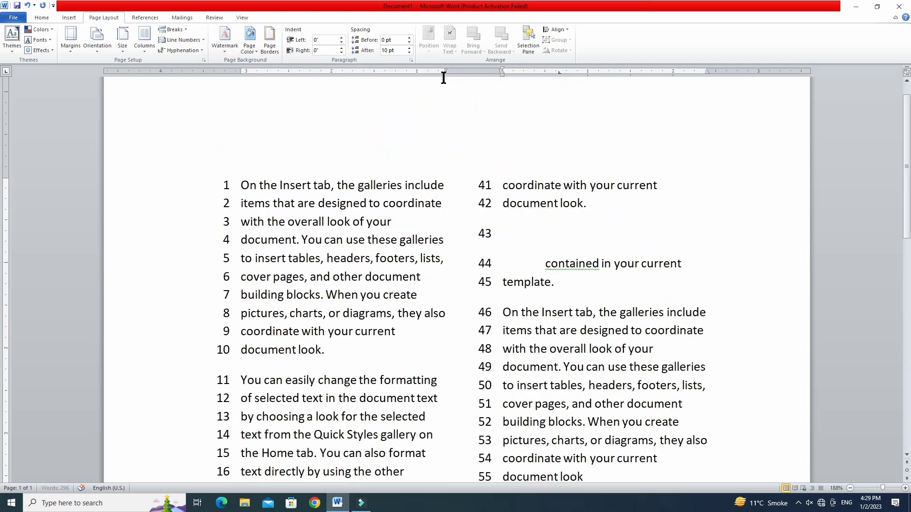
{"action": "left_click", "coordinate": [196, 38]}
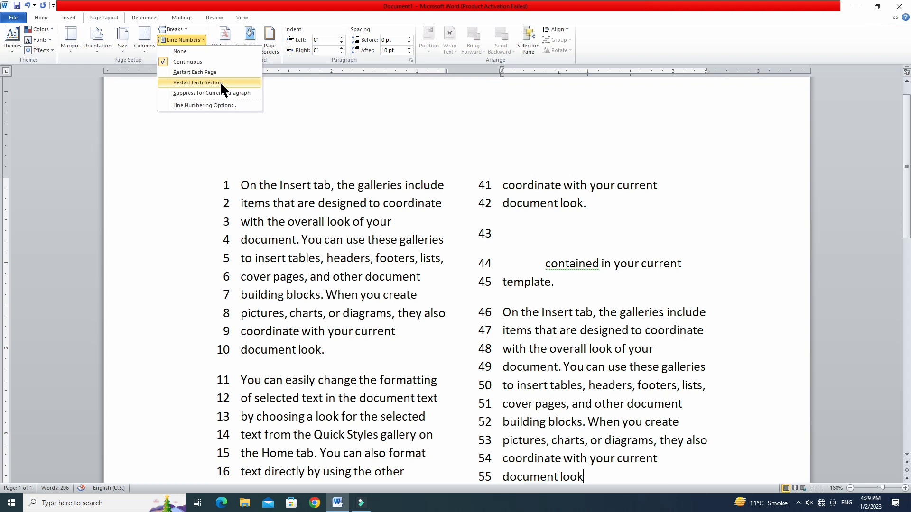
{"action": "left_click", "coordinate": [163, 40]}
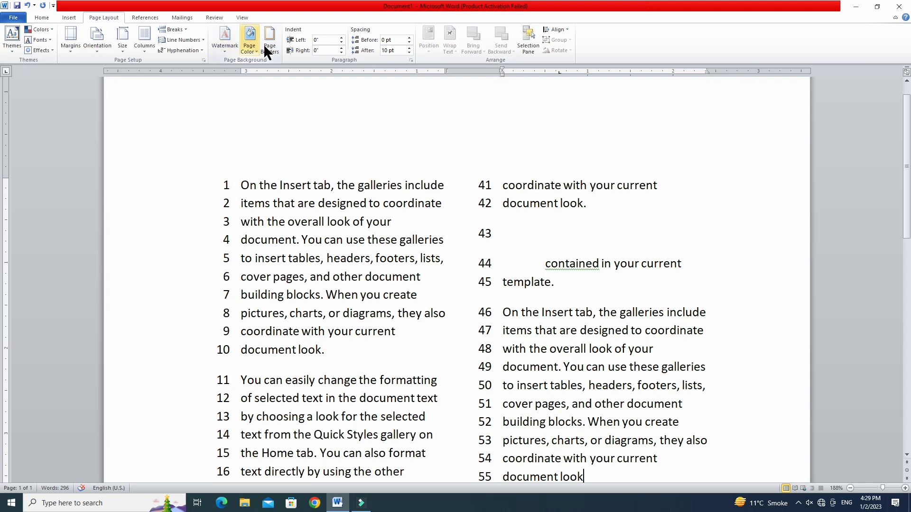
Turn on automatic hyphenation for the document
{"action": "left_click", "coordinate": [198, 48]}
{"action": "left_click", "coordinate": [198, 47]}
{"action": "left_click", "coordinate": [198, 47]}
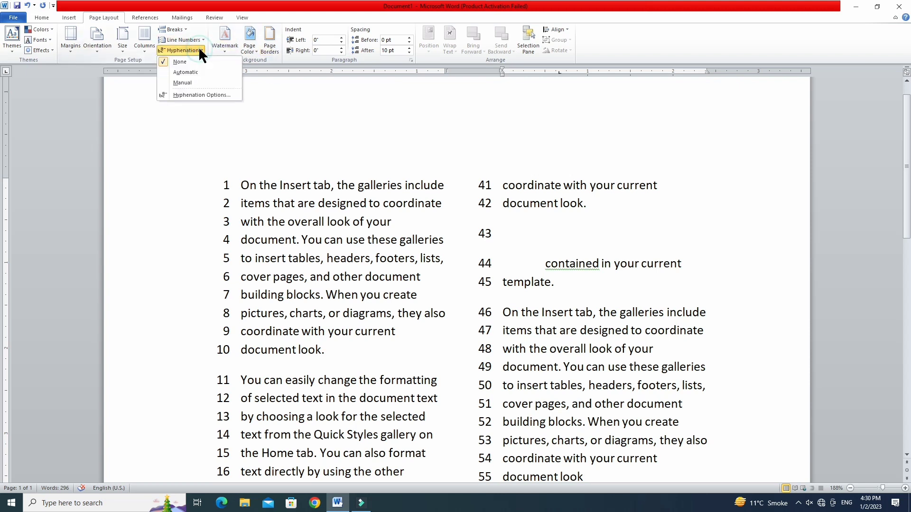
{"action": "left_click", "coordinate": [205, 72]}
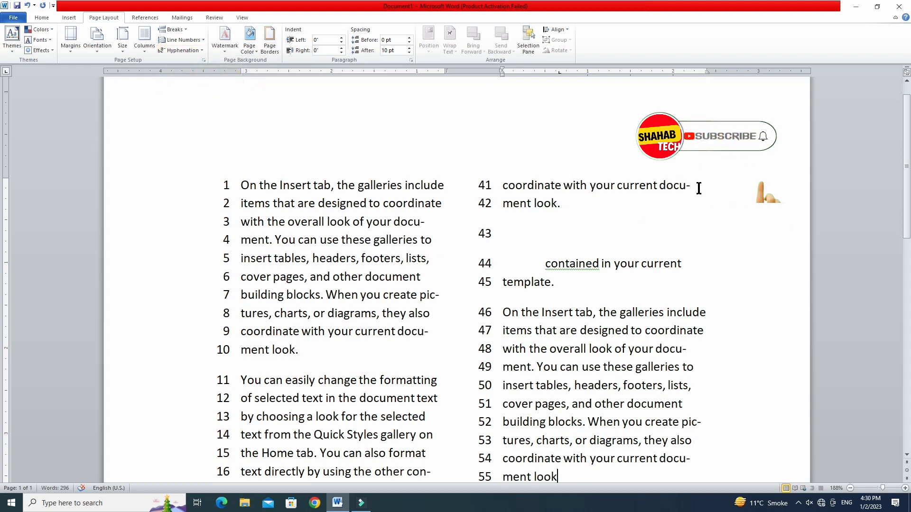
Examine the words that are split with hyphens at the line ends in both columns
{"action": "double_click", "coordinate": [683, 187]}
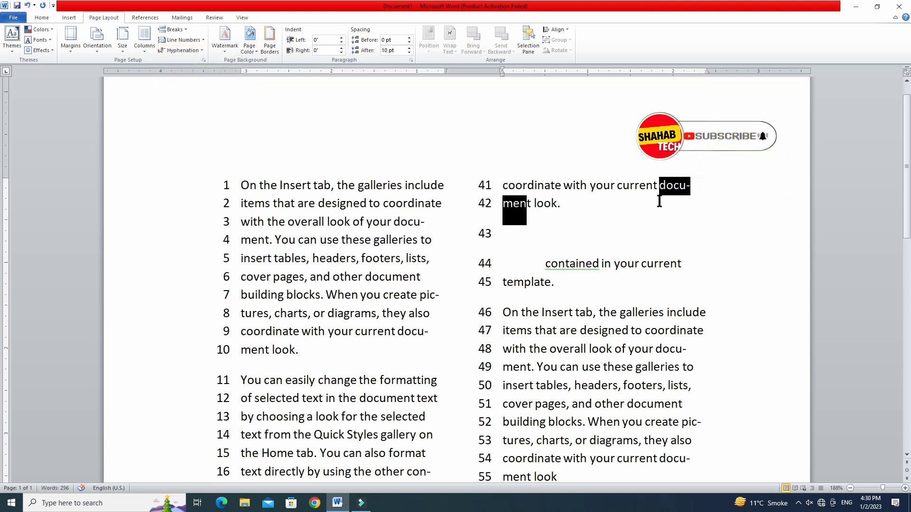
{"action": "left_click", "coordinate": [683, 199]}
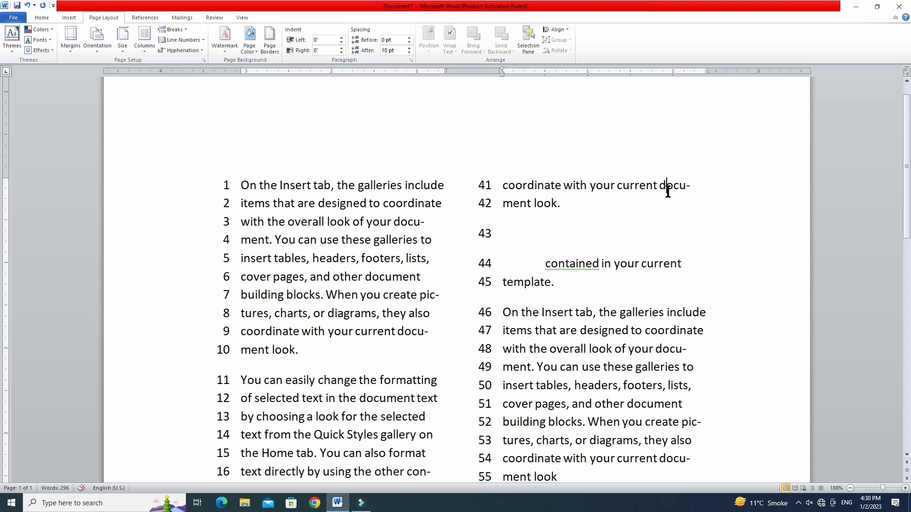
{"action": "double_click", "coordinate": [692, 184]}
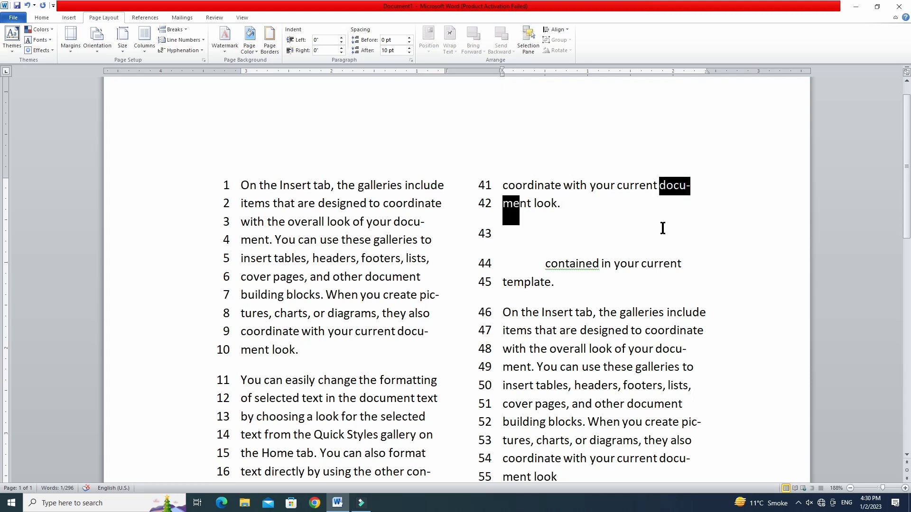
{"action": "left_click", "coordinate": [700, 199]}
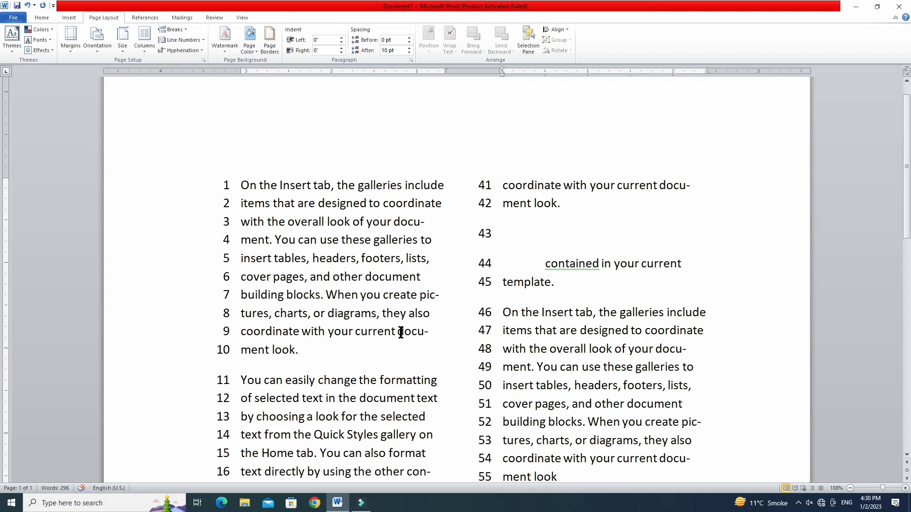
{"action": "scroll", "coordinate": [471, 288], "scroll_direction": "down", "scroll_amount": 10}
{"action": "scroll", "coordinate": [471, 288], "scroll_direction": "up", "scroll_amount": 6}
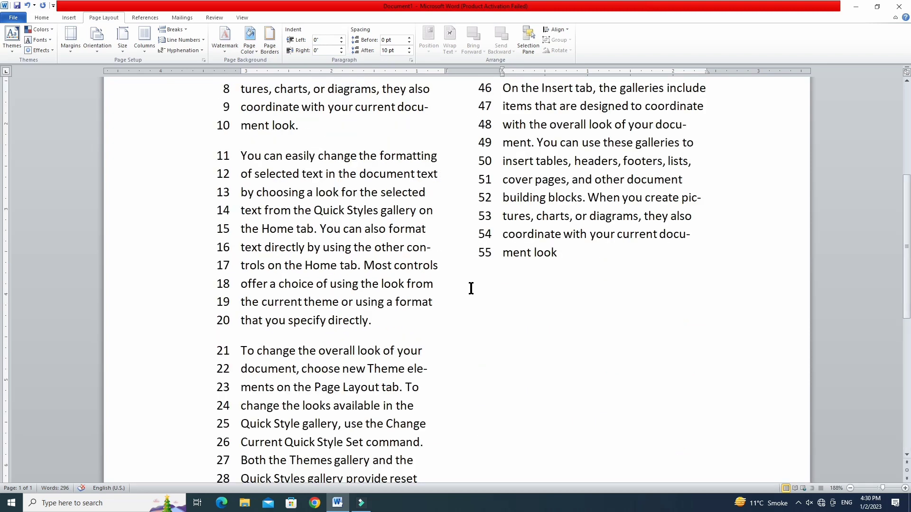
{"action": "mouse_move", "coordinate": [687, 198]}
{"action": "left_mouse_down"}
{"action": "mouse_move", "coordinate": [706, 200]}
{"action": "mouse_move", "coordinate": [683, 201]}
{"action": "left_mouse_up"}
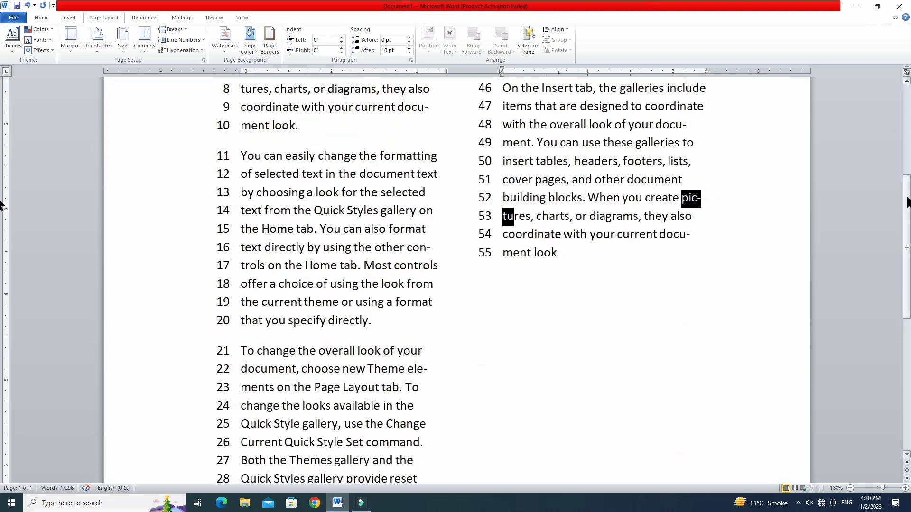
{"action": "left_click_drag", "start_coordinate": [907, 197], "coordinate": [907, 92]}
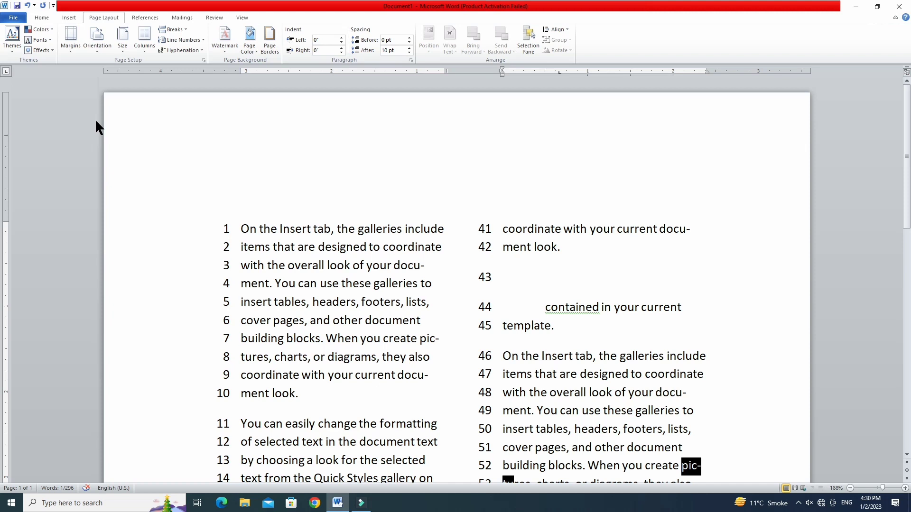
Add the DRAFT 1 watermark, replace its text with COMPUTER, and check it on the page
{"action": "left_click", "coordinate": [225, 49]}
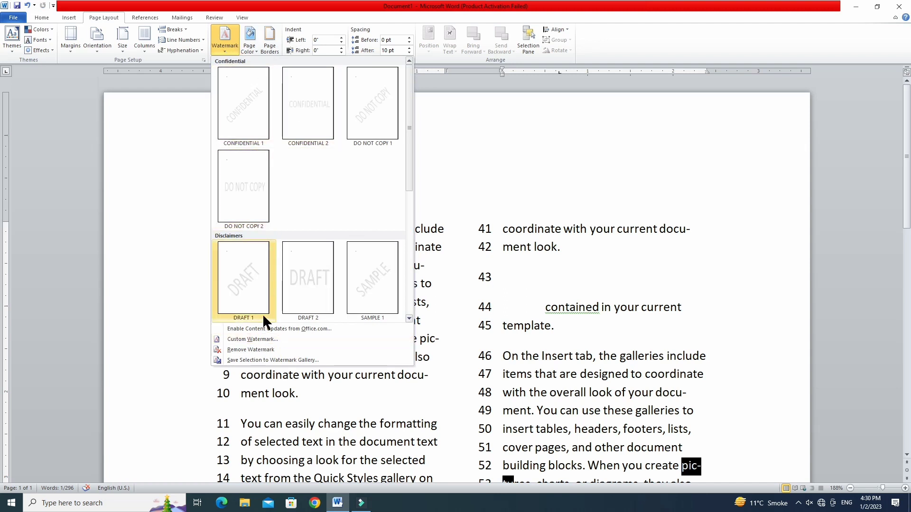
{"action": "left_click", "coordinate": [250, 276]}
{"action": "left_click", "coordinate": [224, 52]}
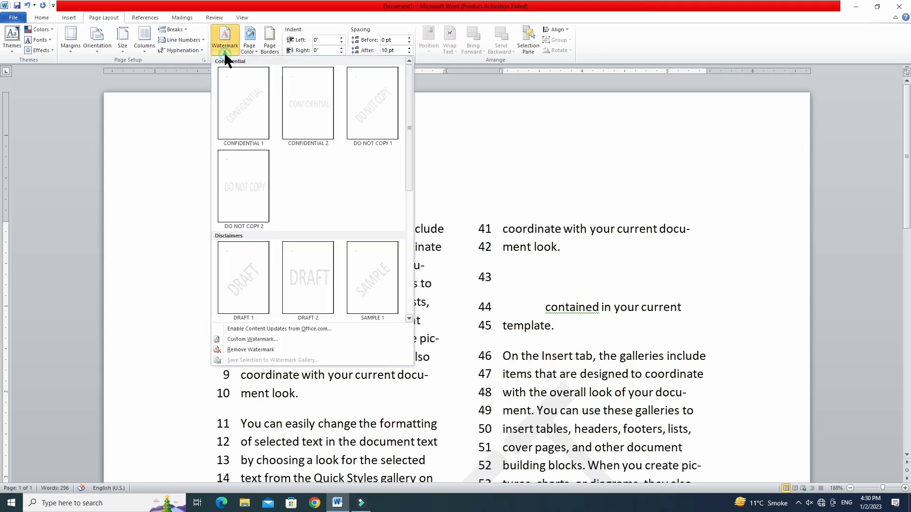
{"action": "left_click", "coordinate": [254, 339]}
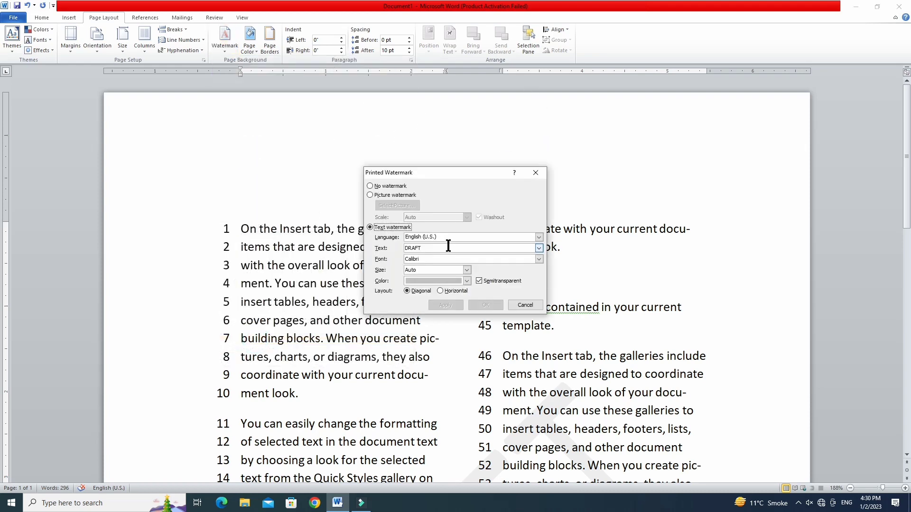
{"action": "double_click", "coordinate": [415, 248]}
{"action": "type", "text": "c"}
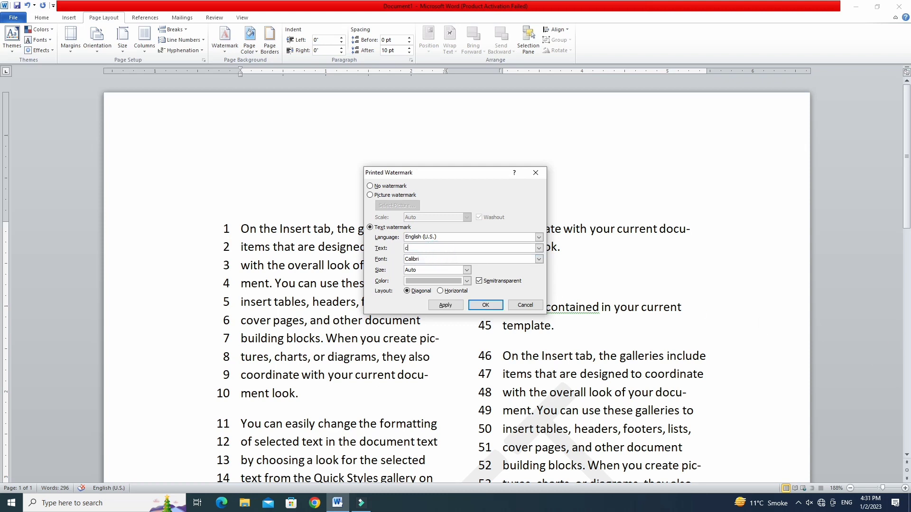
{"action": "key", "text": "BackSpace"}
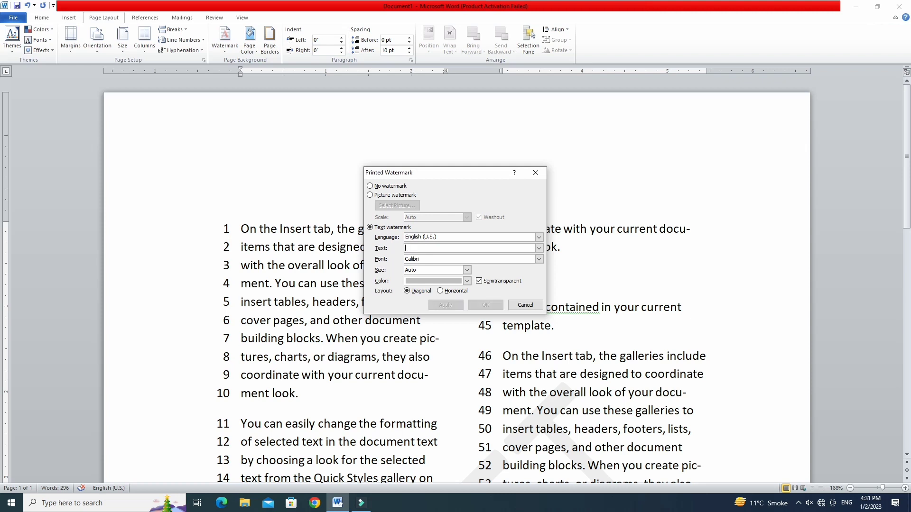
{"action": "type", "text": "COMPUTER"}
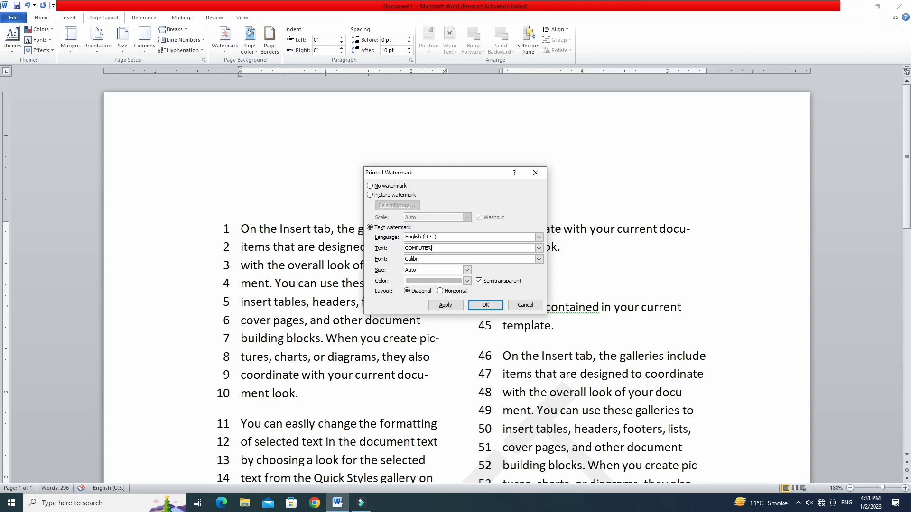
{"action": "left_click", "coordinate": [485, 305]}
{"action": "scroll", "coordinate": [460, 398], "scroll_direction": "down", "scroll_amount": 6}
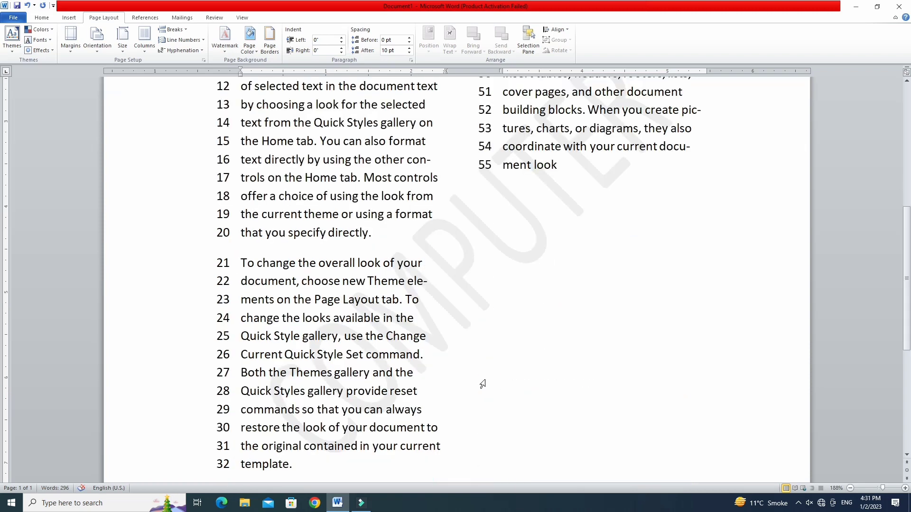
{"action": "scroll", "coordinate": [430, 313], "scroll_direction": "up", "scroll_amount": 6}
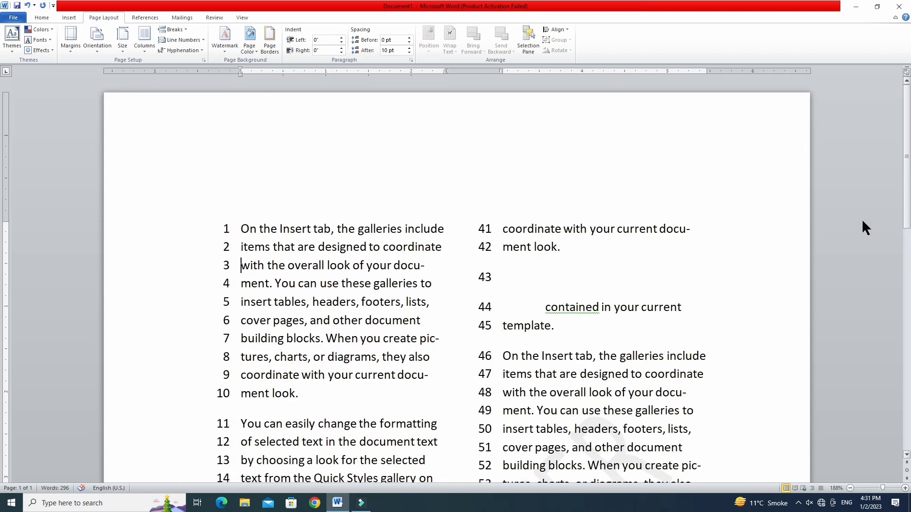
Change the COMPUTER watermark's colour to a dark grey theme colour and look at it on the page
{"action": "left_click", "coordinate": [224, 47]}
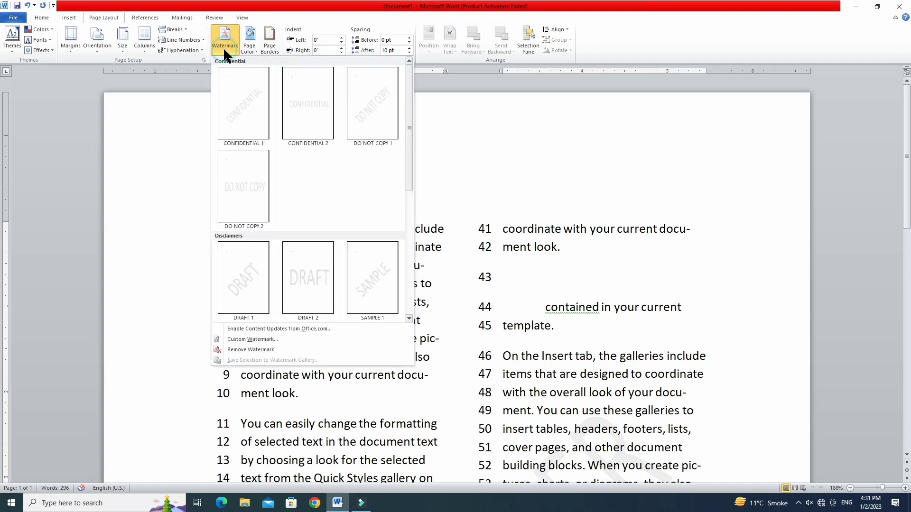
{"action": "left_click", "coordinate": [257, 339]}
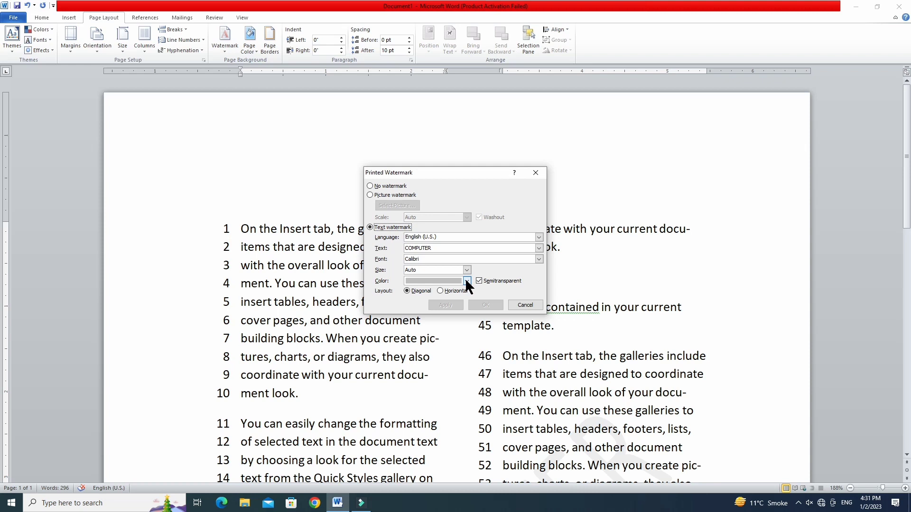
{"action": "left_click", "coordinate": [466, 281]}
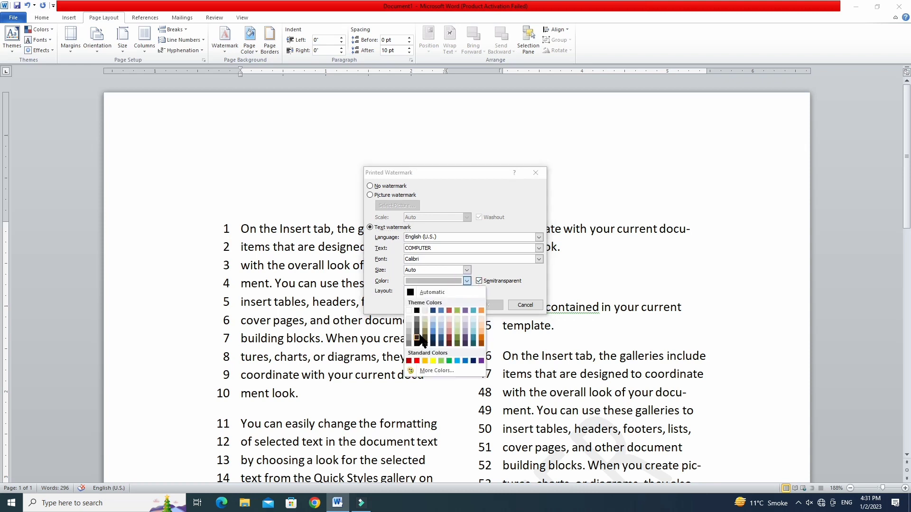
{"action": "left_click", "coordinate": [417, 326]}
{"action": "left_click", "coordinate": [482, 304]}
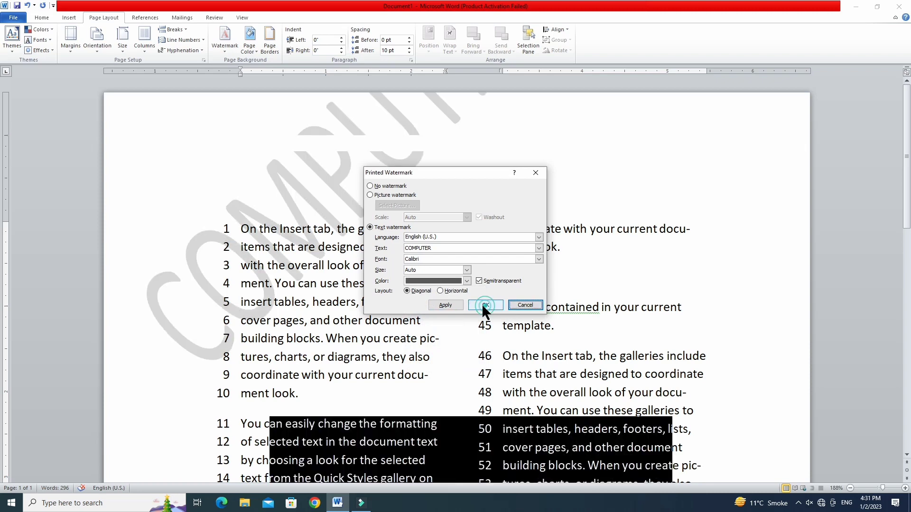
{"action": "left_click_drag", "start_coordinate": [904, 220], "coordinate": [905, 357]}
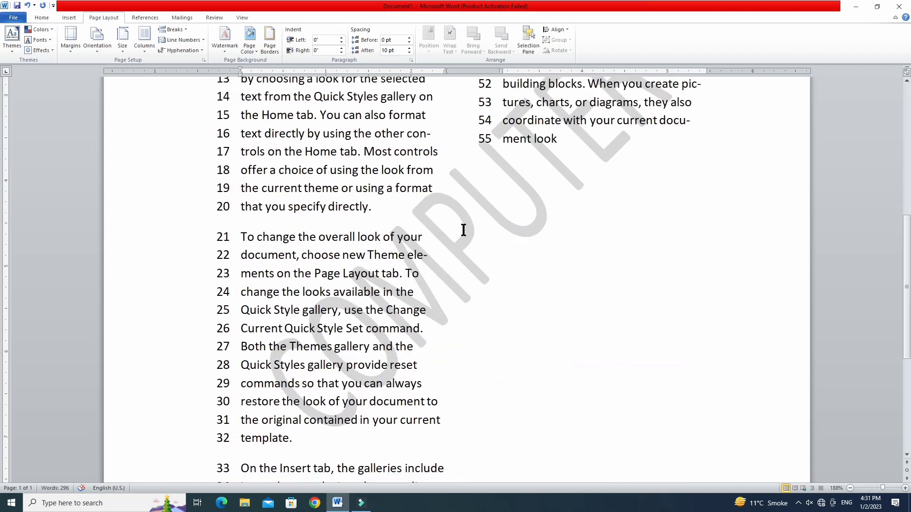
Give the COMPUTER watermark an even darker, near-black theme colour and look over the page
{"action": "left_click", "coordinate": [220, 48]}
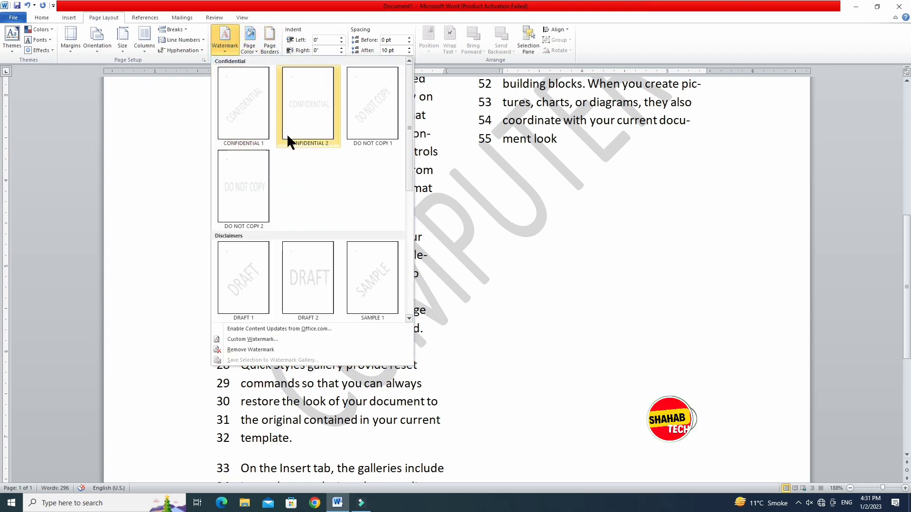
{"action": "left_click", "coordinate": [261, 340]}
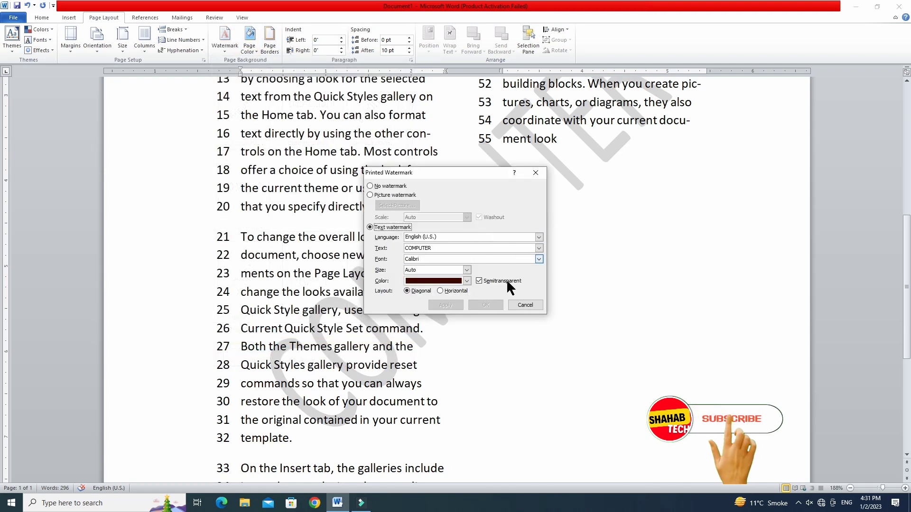
{"action": "left_click", "coordinate": [467, 281]}
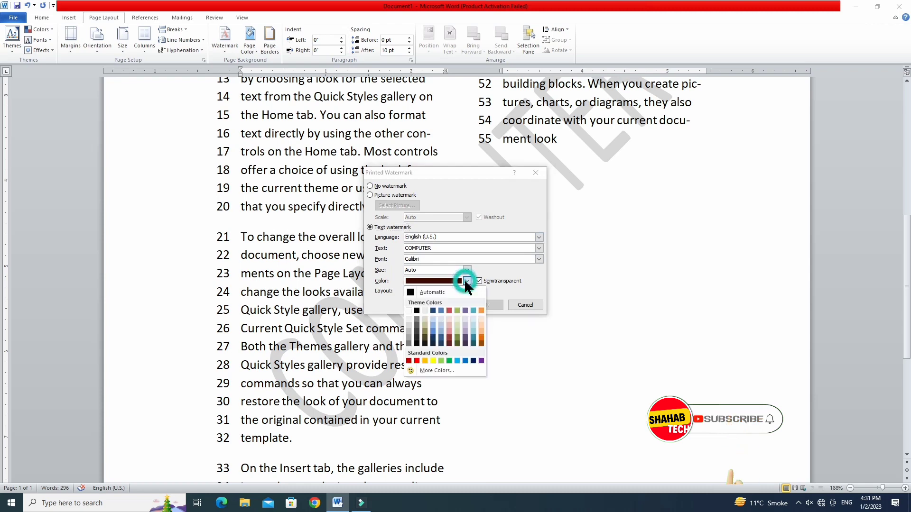
{"action": "left_click", "coordinate": [416, 338]}
{"action": "left_click", "coordinate": [484, 305]}
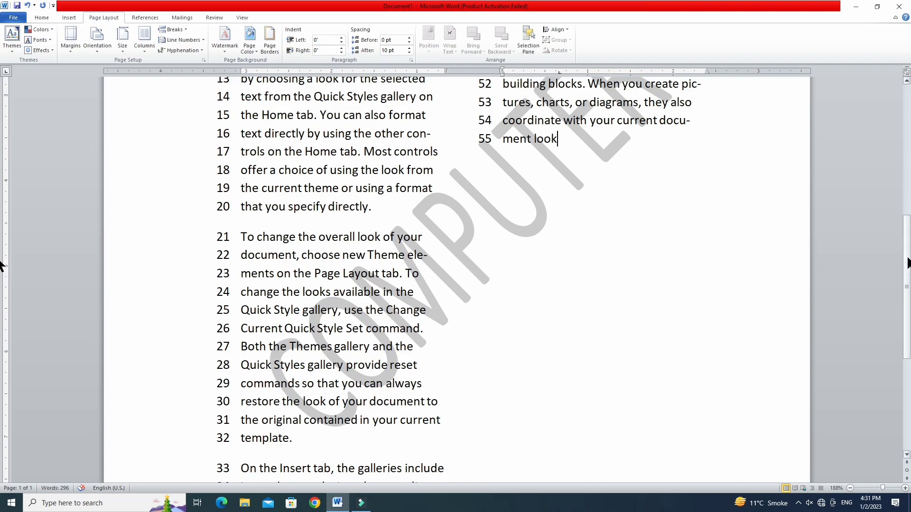
{"action": "scroll", "coordinate": [1, 228], "scroll_direction": "up", "scroll_amount": 3}
{"action": "scroll", "coordinate": [1, 228], "scroll_direction": "down", "scroll_amount": 4}
{"action": "scroll", "coordinate": [1, 213], "scroll_direction": "up", "scroll_amount": 4}
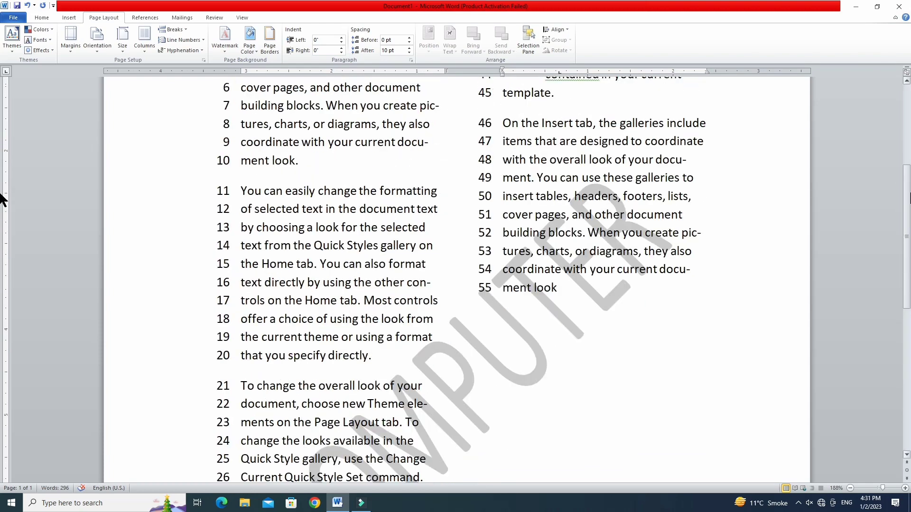
{"action": "scroll", "coordinate": [1, 199], "scroll_direction": "up", "scroll_amount": 3}
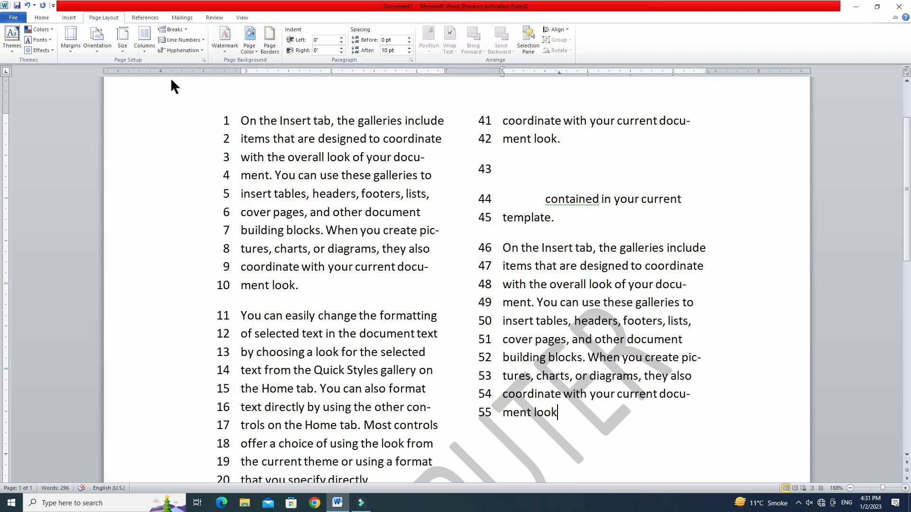
Set the page colour to the light blue standard colour
{"action": "left_click", "coordinate": [257, 50]}
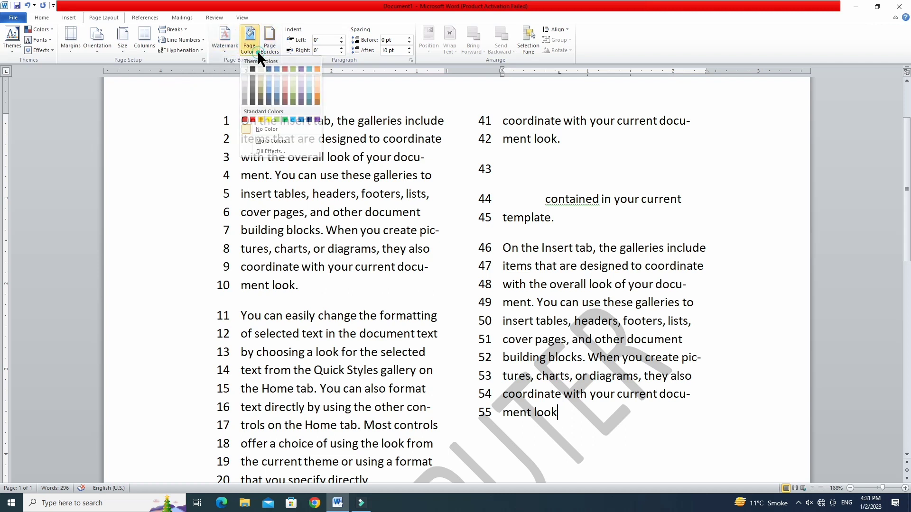
{"action": "left_click", "coordinate": [258, 50]}
{"action": "left_click", "coordinate": [252, 47]}
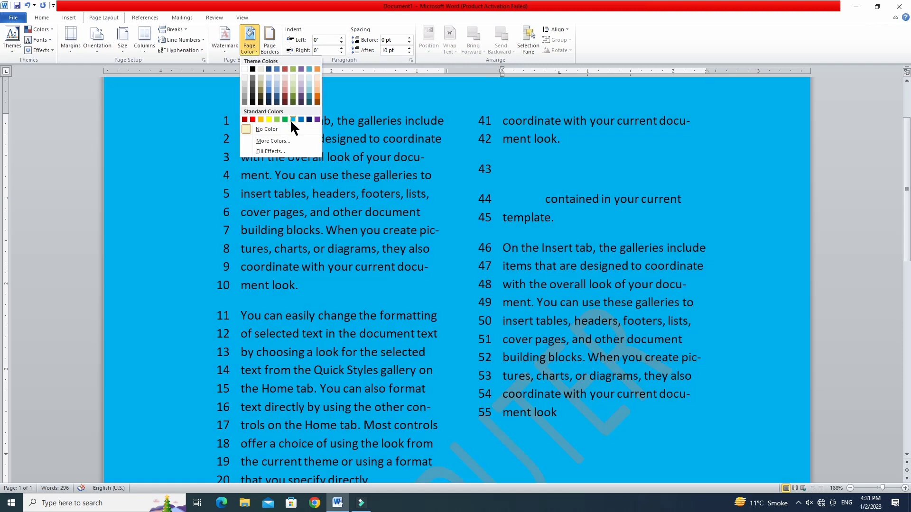
{"action": "left_click", "coordinate": [291, 119]}
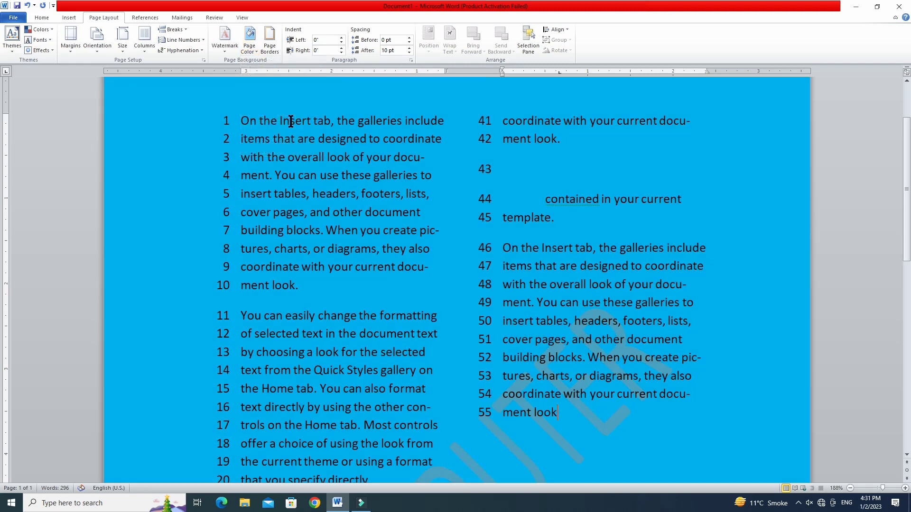
Apply a Shadow page border with a 3 pt double line of uneven thickness to the whole document and check it on the page
{"action": "left_click", "coordinate": [269, 53]}
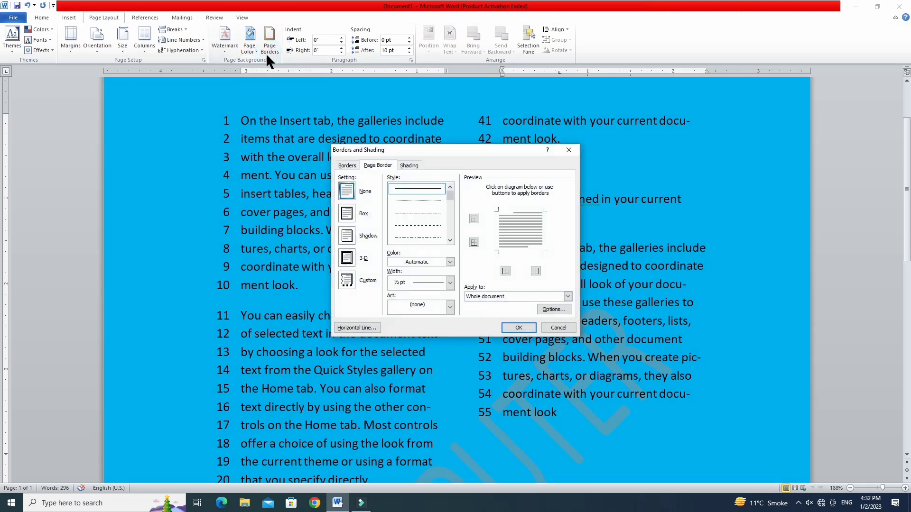
{"action": "left_click", "coordinate": [350, 258]}
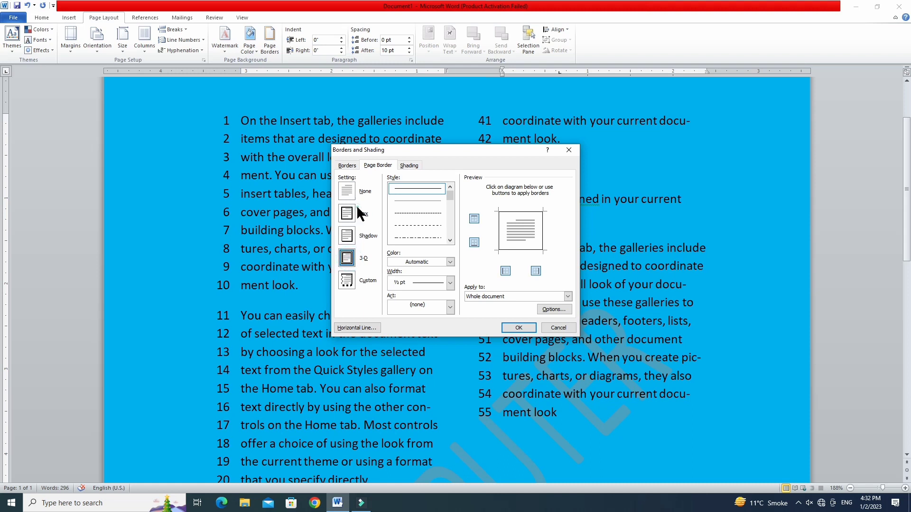
{"action": "left_click", "coordinate": [354, 235]}
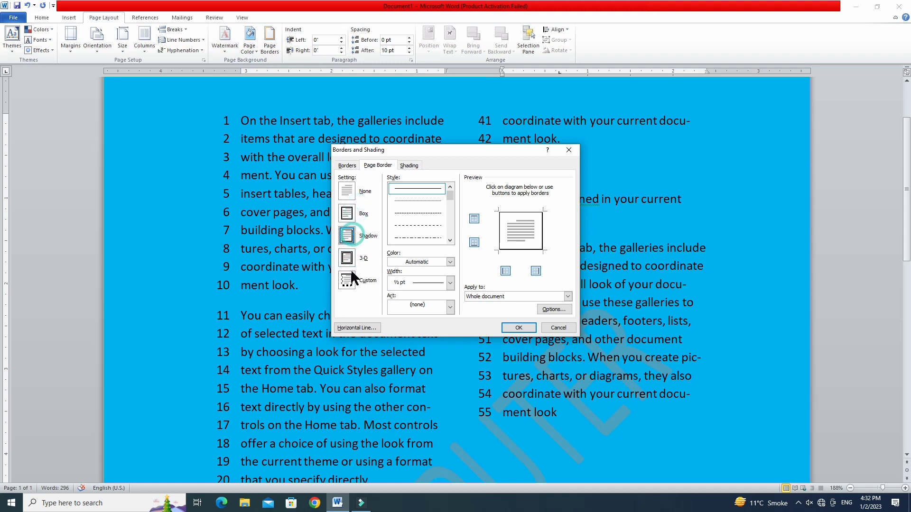
{"action": "left_click", "coordinate": [350, 214]}
{"action": "left_click", "coordinate": [356, 236]}
{"action": "left_click_drag", "start_coordinate": [449, 195], "coordinate": [449, 209]}
{"action": "left_click", "coordinate": [423, 214]}
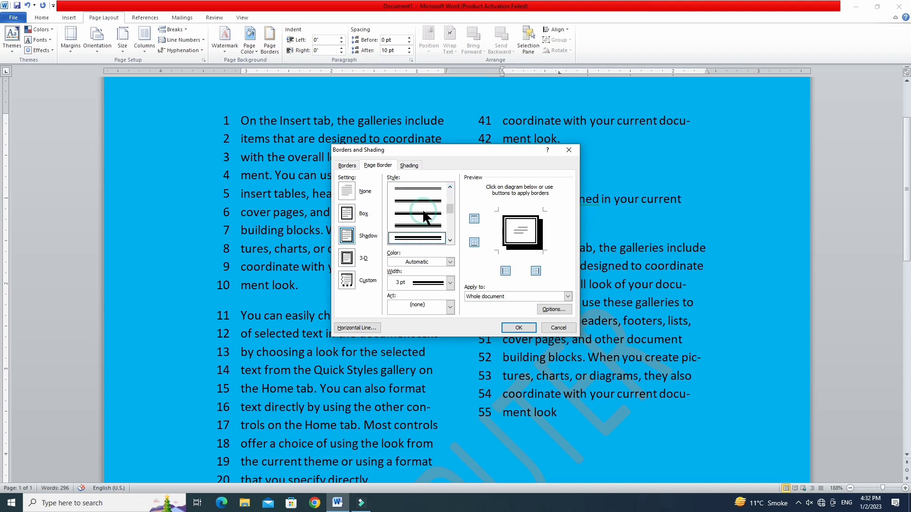
{"action": "left_click", "coordinate": [518, 328]}
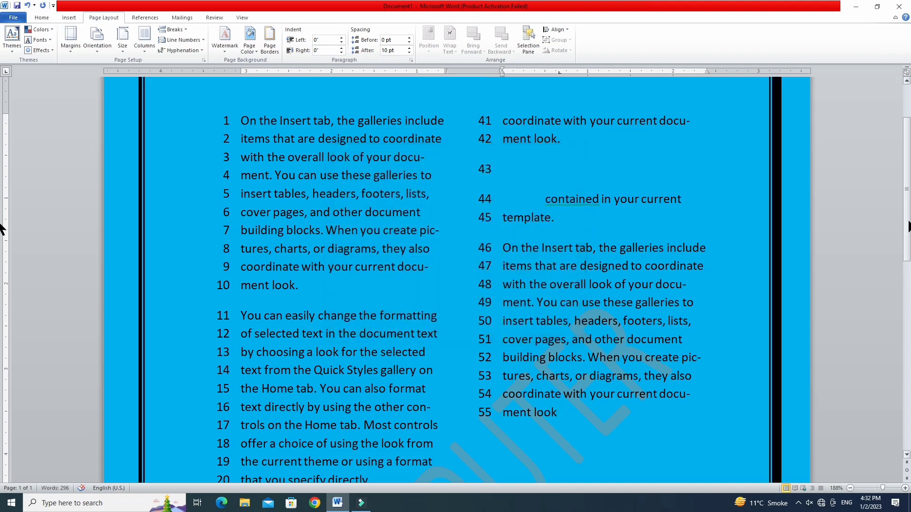
{"action": "scroll", "coordinate": [456, 280], "scroll_direction": "down", "scroll_amount": 8}
{"action": "scroll", "coordinate": [456, 280], "scroll_direction": "up", "scroll_amount": 6}
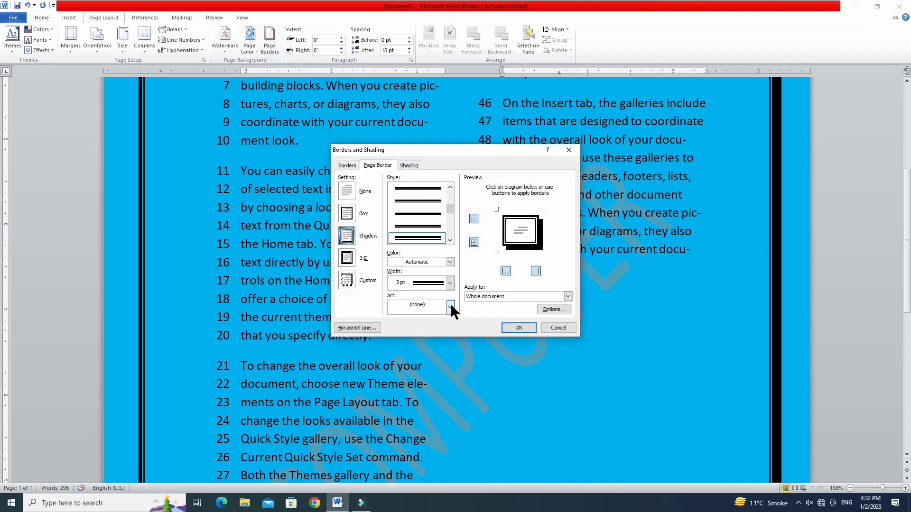
Browse the art page borders and apply the red poinsettia flower design with green leaves around the whole document
{"action": "left_click", "coordinate": [449, 305]}
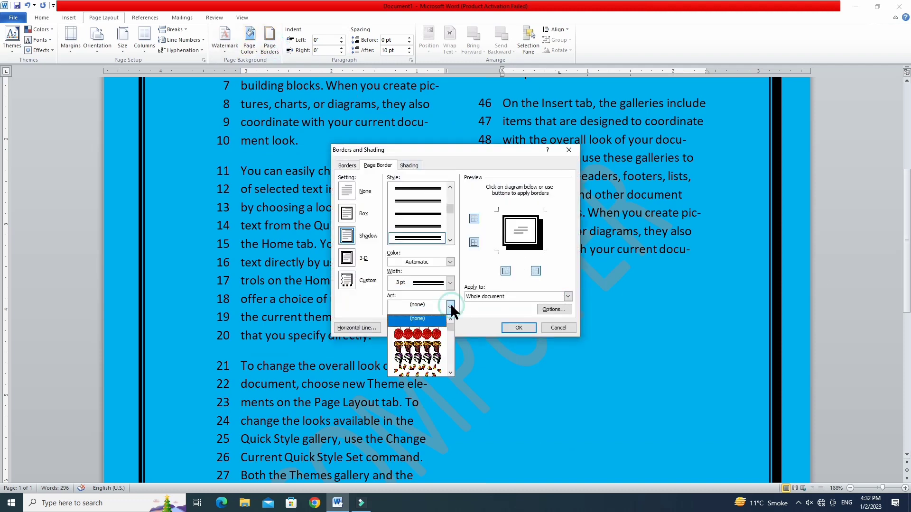
{"action": "left_click", "coordinate": [450, 373]}
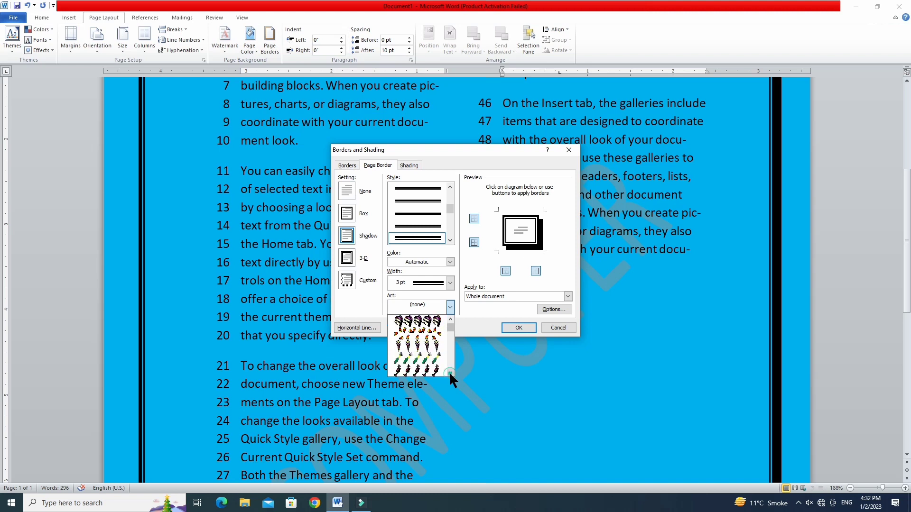
{"action": "left_click", "coordinate": [450, 372]}
{"action": "left_click", "coordinate": [450, 372]}
{"action": "left_click", "coordinate": [449, 372]}
{"action": "left_click", "coordinate": [450, 373]}
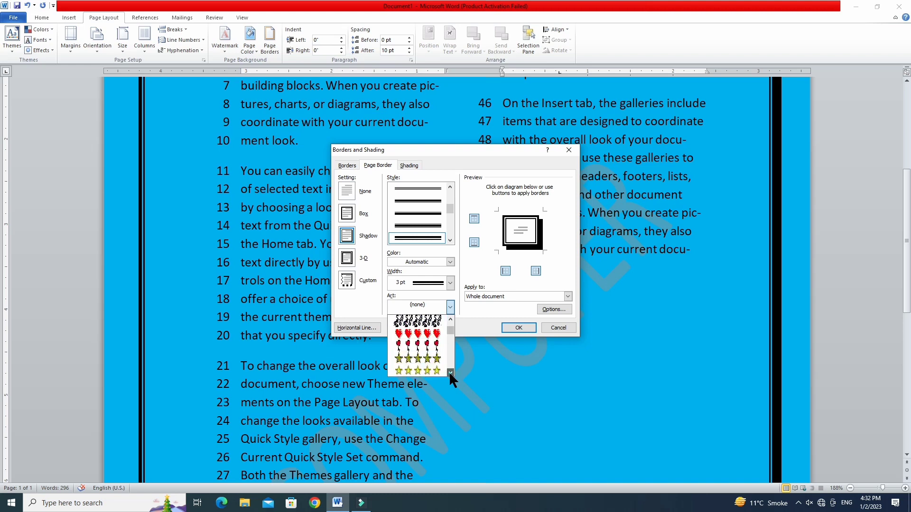
{"action": "left_click", "coordinate": [449, 372]}
{"action": "left_click", "coordinate": [450, 373]}
{"action": "left_click", "coordinate": [450, 372]}
{"action": "left_click", "coordinate": [450, 373]}
{"action": "left_click", "coordinate": [450, 373]}
{"action": "left_click", "coordinate": [449, 373]}
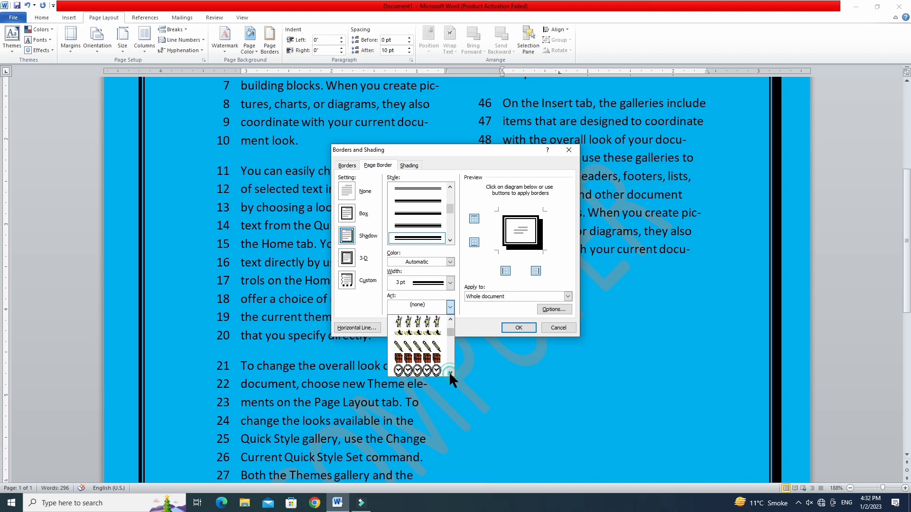
{"action": "left_click", "coordinate": [450, 372]}
{"action": "left_click", "coordinate": [449, 373]}
{"action": "left_click", "coordinate": [450, 373]}
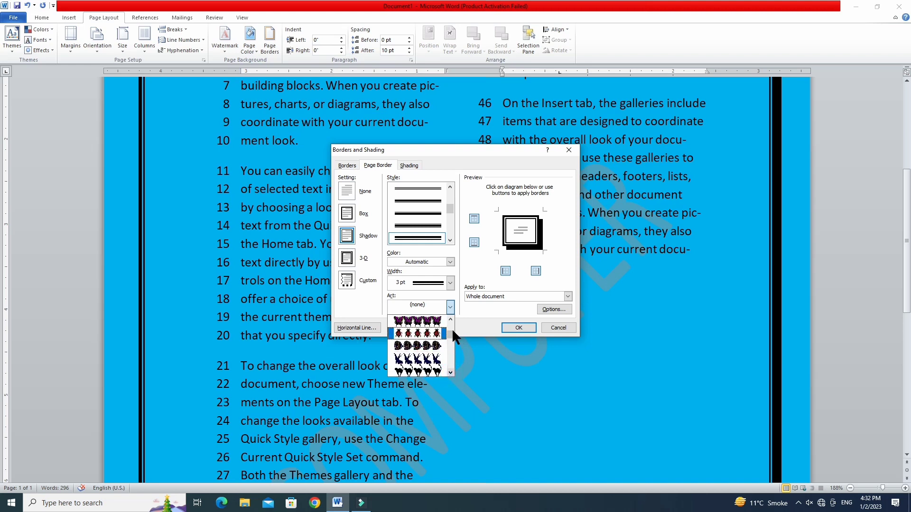
{"action": "mouse_move", "coordinate": [451, 328]}
{"action": "left_mouse_down"}
{"action": "mouse_move", "coordinate": [449, 374]}
{"action": "mouse_move", "coordinate": [455, 321]}
{"action": "mouse_move", "coordinate": [450, 331]}
{"action": "left_mouse_up"}
{"action": "left_click", "coordinate": [429, 345]}
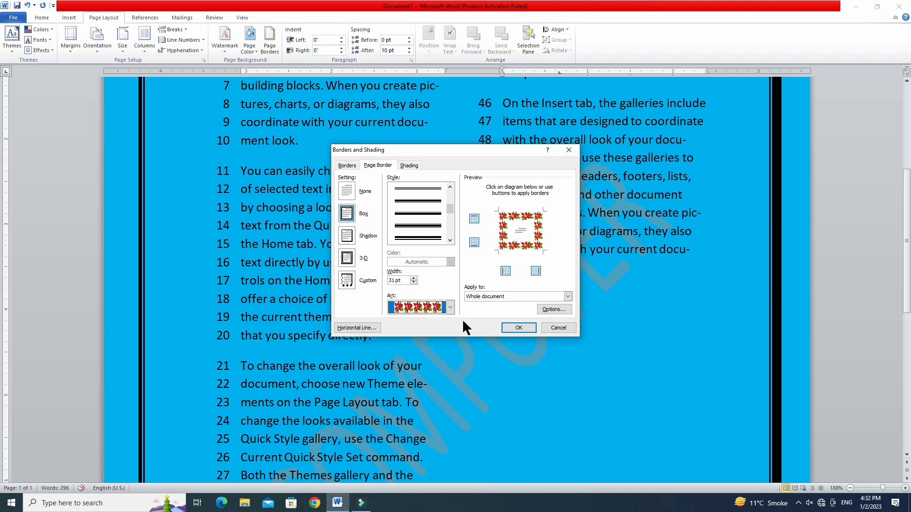
{"action": "left_click", "coordinate": [518, 328]}
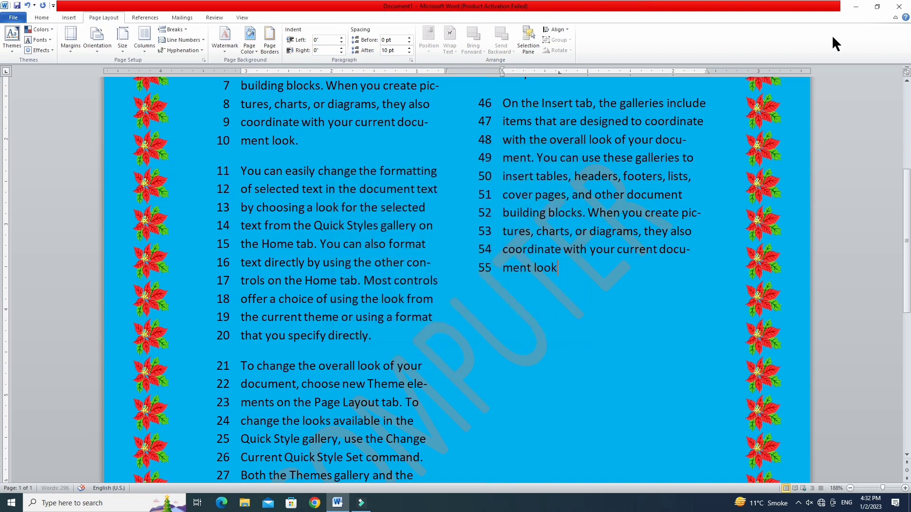